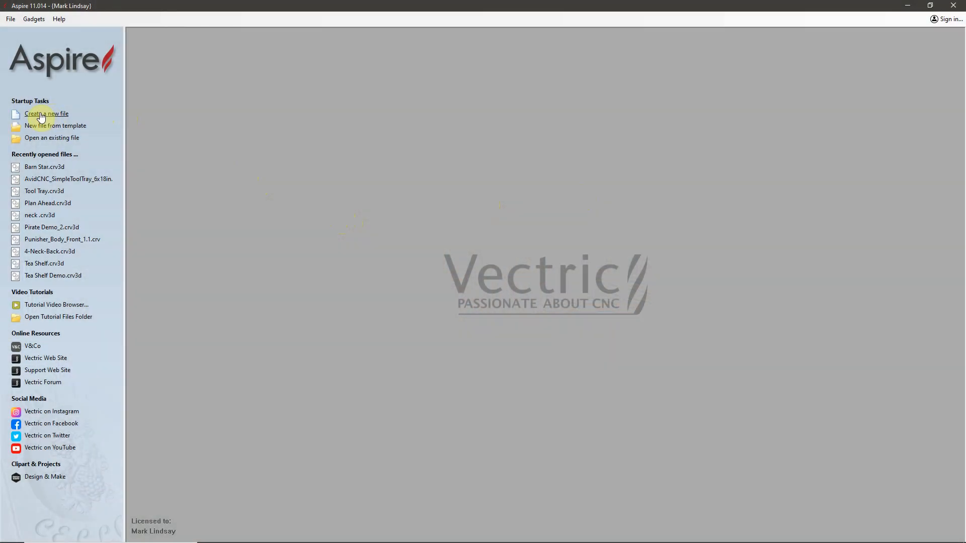
# Step: Create a new job with the XY datum at the material's lower-left corner and Very High (7 x Slower) modeling resolution
pyautogui.click(40, 113)
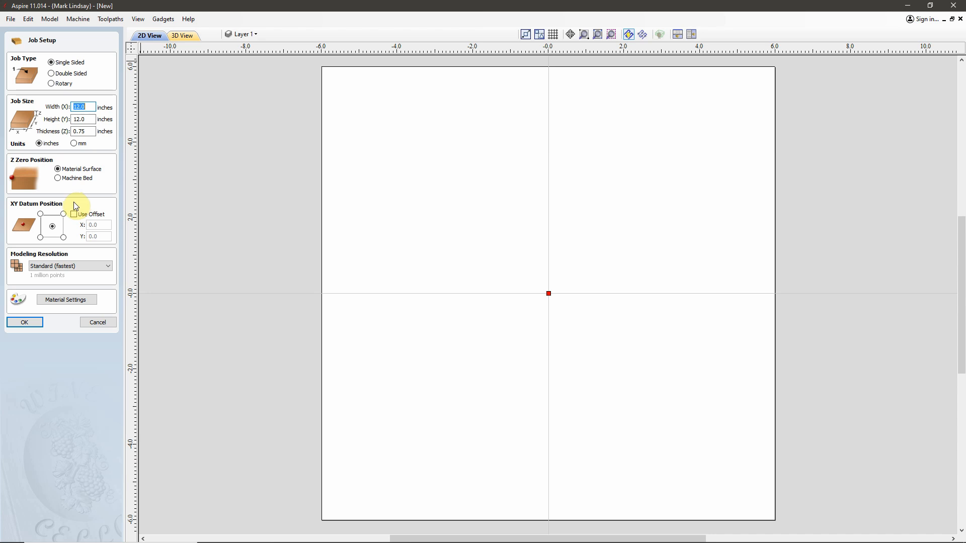
pyautogui.click(40, 238)
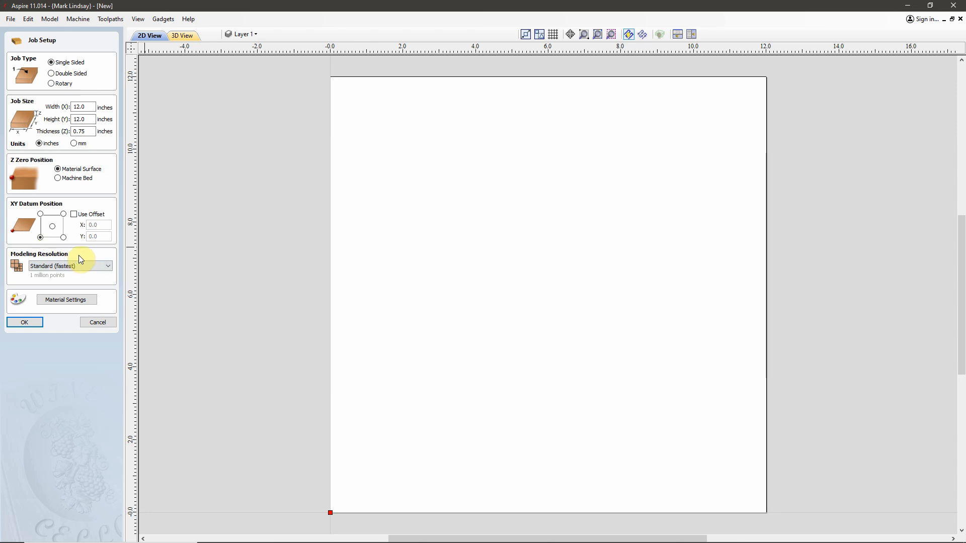
pyautogui.click(108, 265)
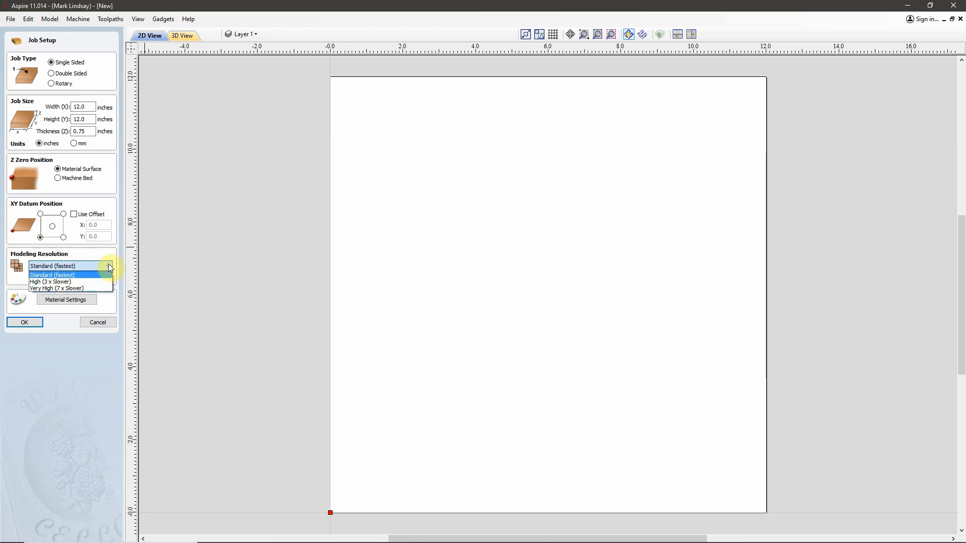
pyautogui.click(92, 287)
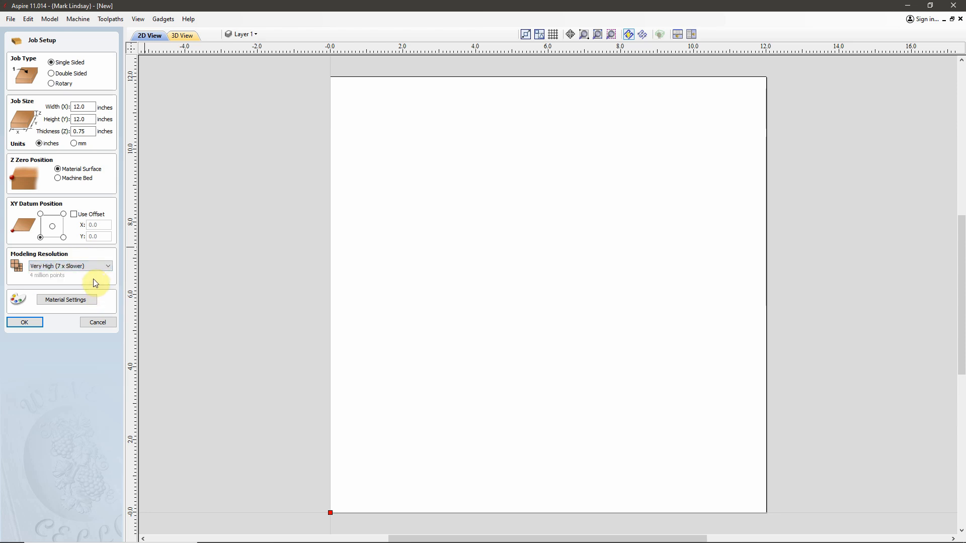
# Step: Set the material appearance to Medium Wood and accept the job setup
pyautogui.click(64, 301)
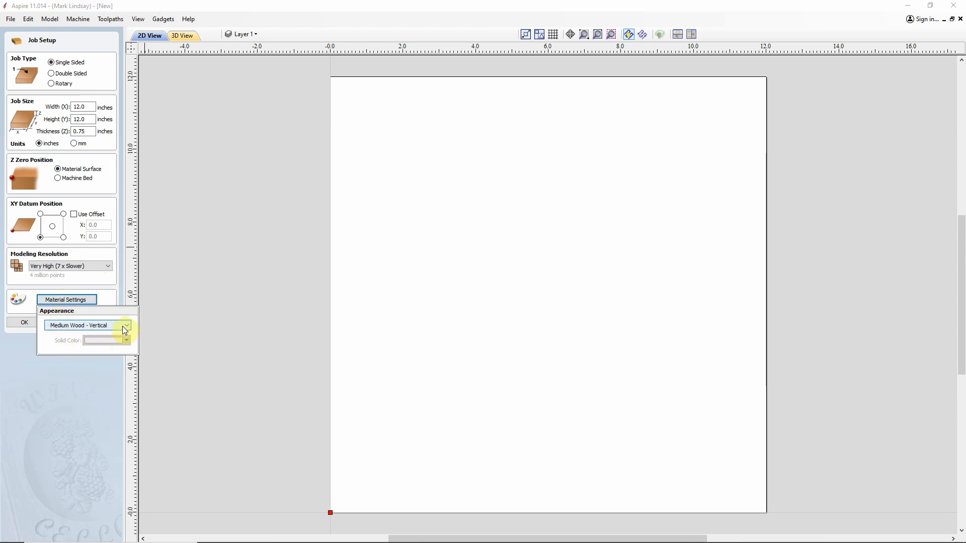
pyautogui.click(126, 326)
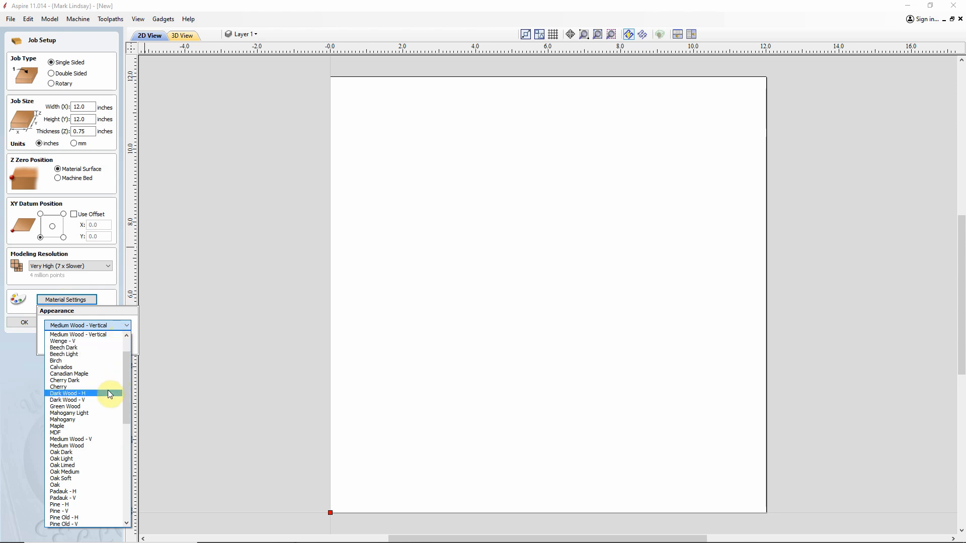
pyautogui.click(81, 446)
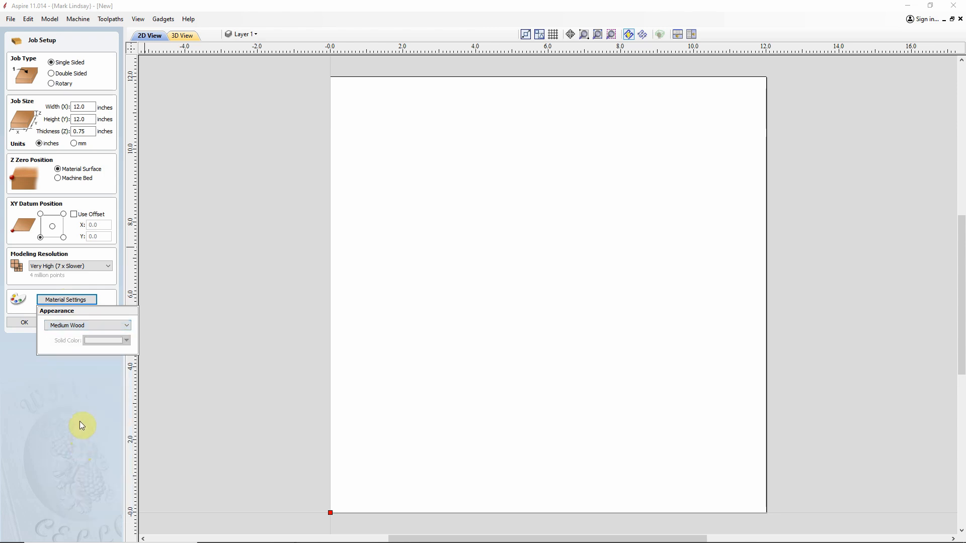
pyautogui.click(83, 384)
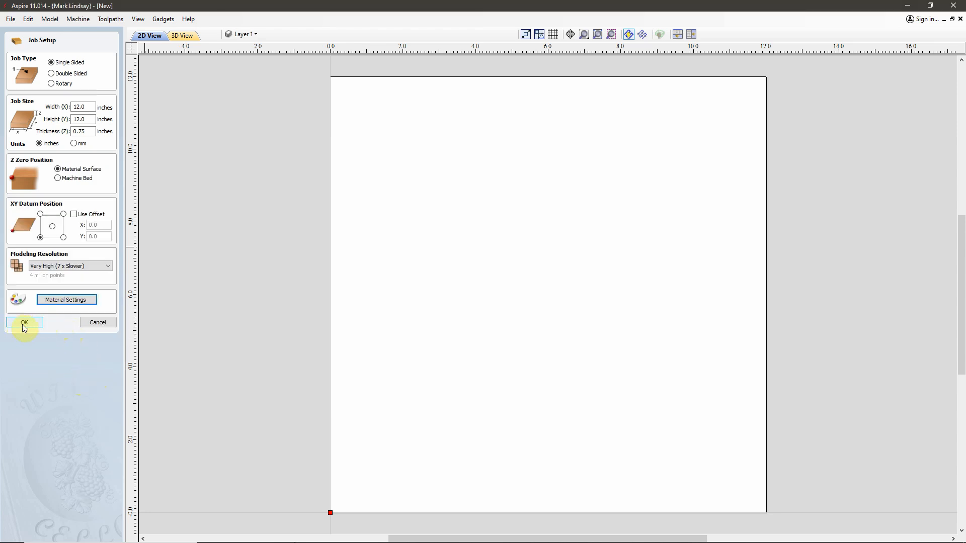
pyautogui.click(23, 324)
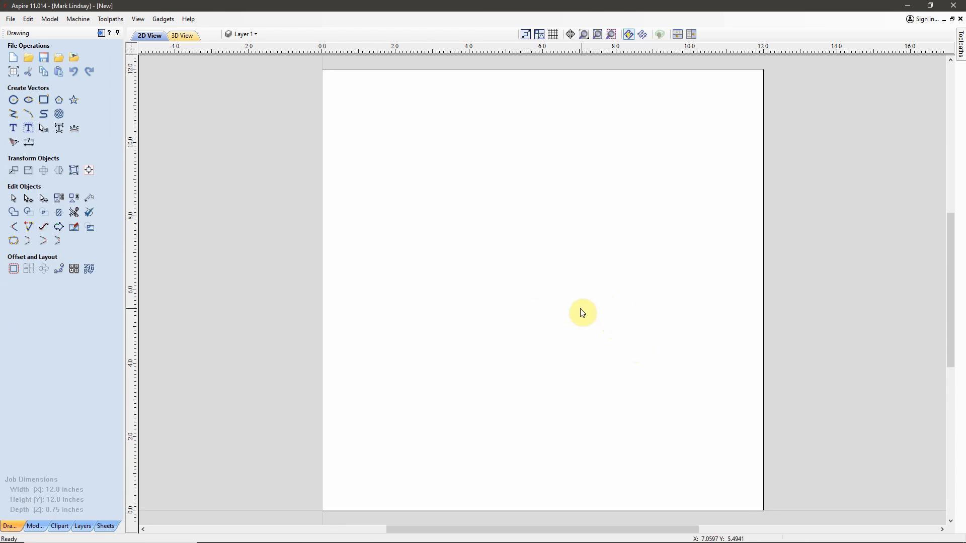
# Step: Import the 3D model file Bottle Cap.stl into the job
pyautogui.click(34, 526)
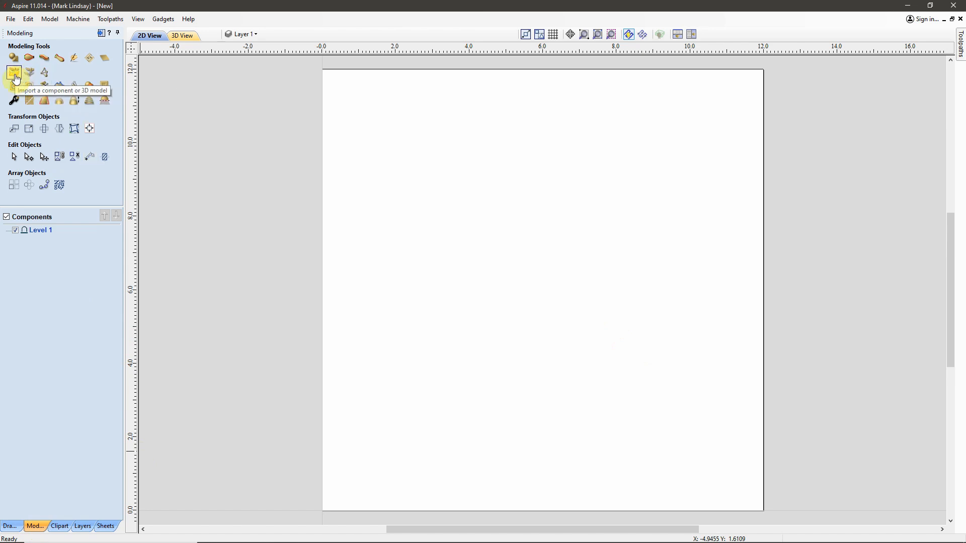
pyautogui.click(14, 74)
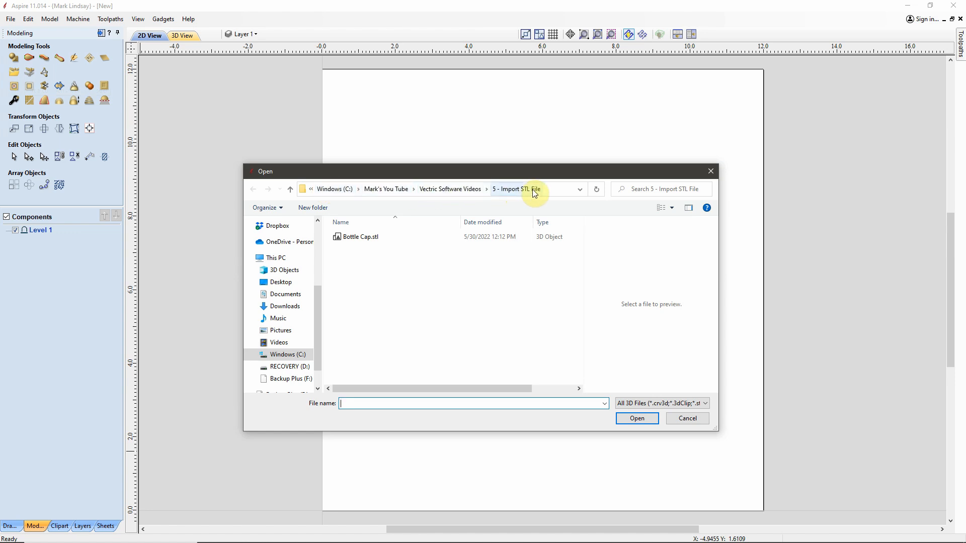
pyautogui.click(359, 239)
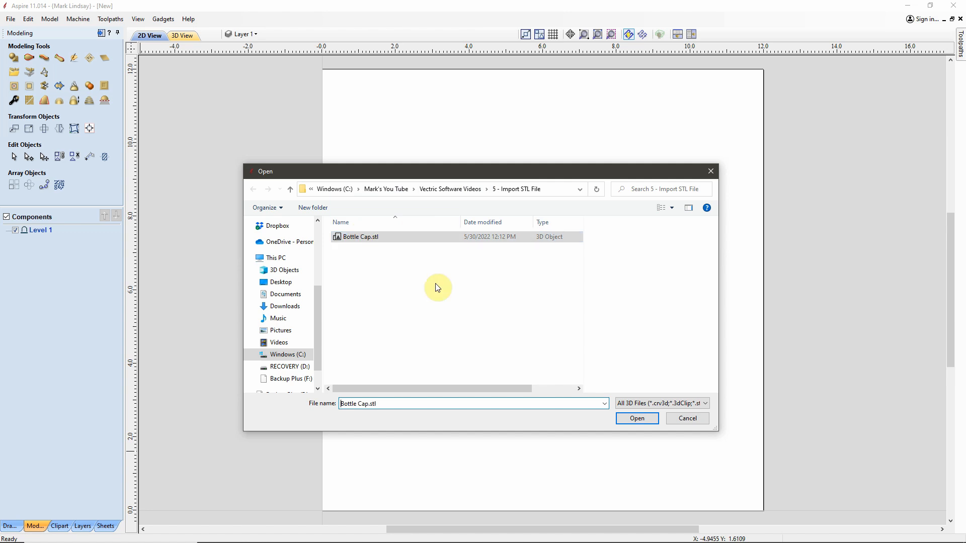
pyautogui.click(637, 418)
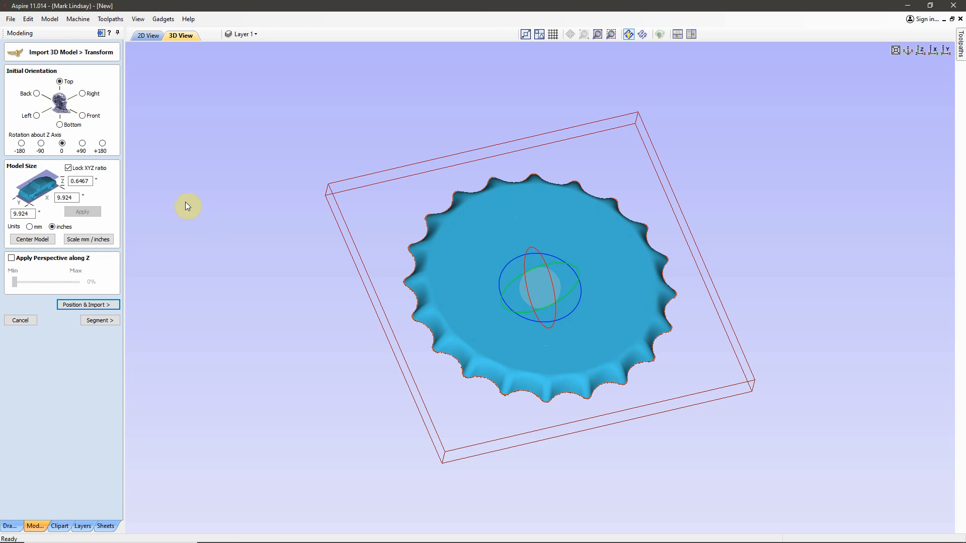
# Step: Try the Front, Bottom, Left, Right and Back initial orientations on the bottle cap, and return it to Top
pyautogui.click(83, 116)
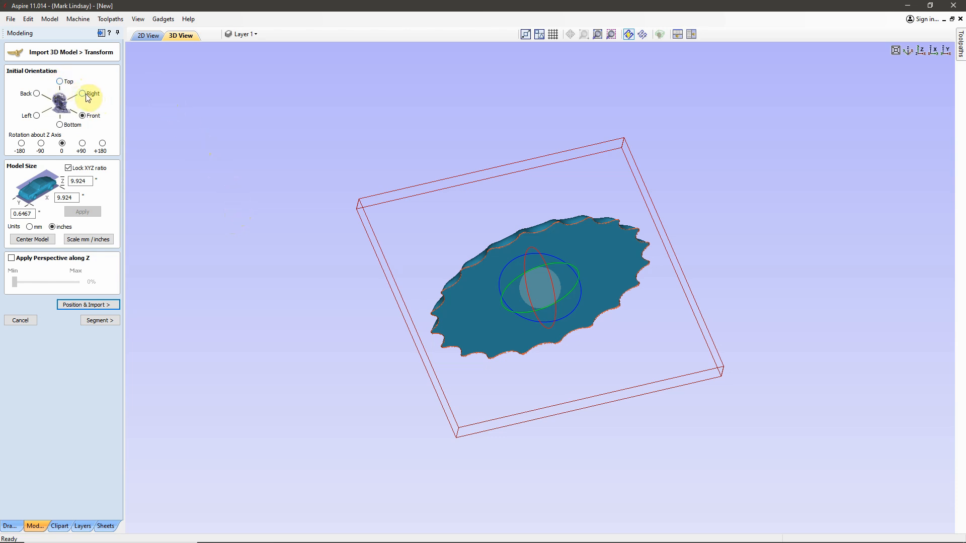
pyautogui.click(60, 125)
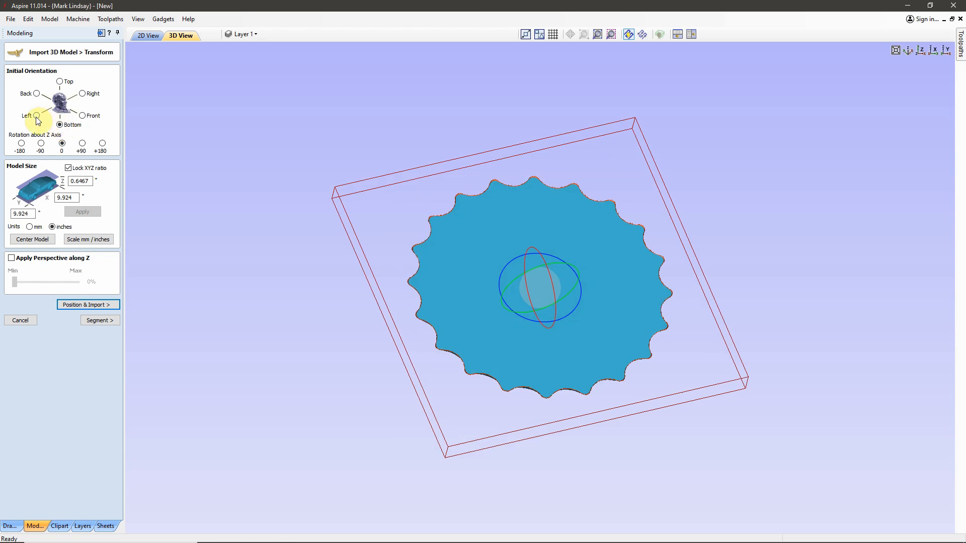
pyautogui.click(37, 117)
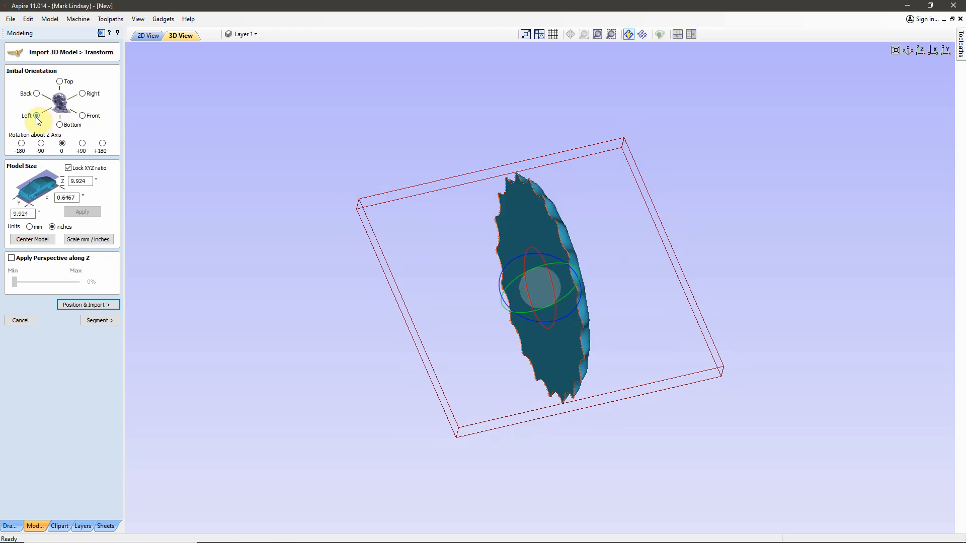
pyautogui.click(83, 94)
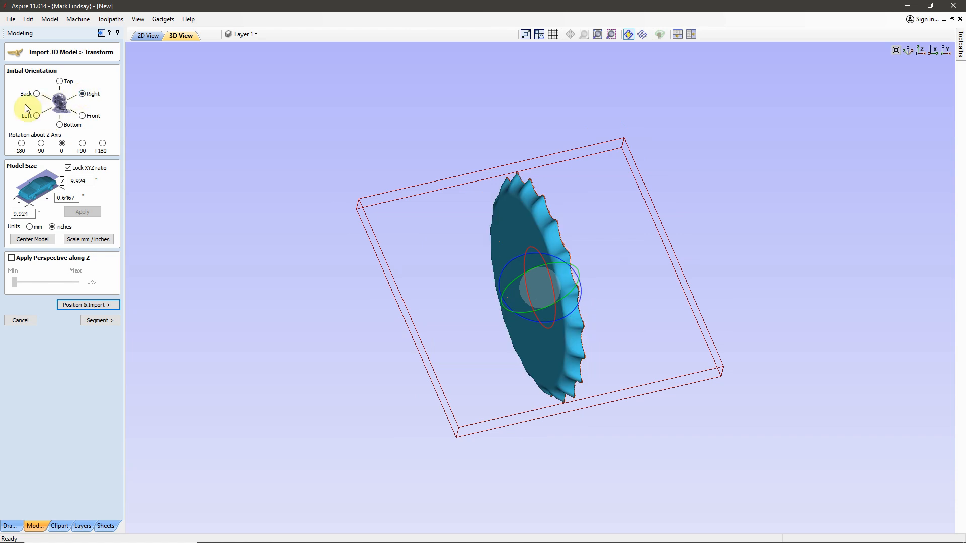
pyautogui.click(37, 94)
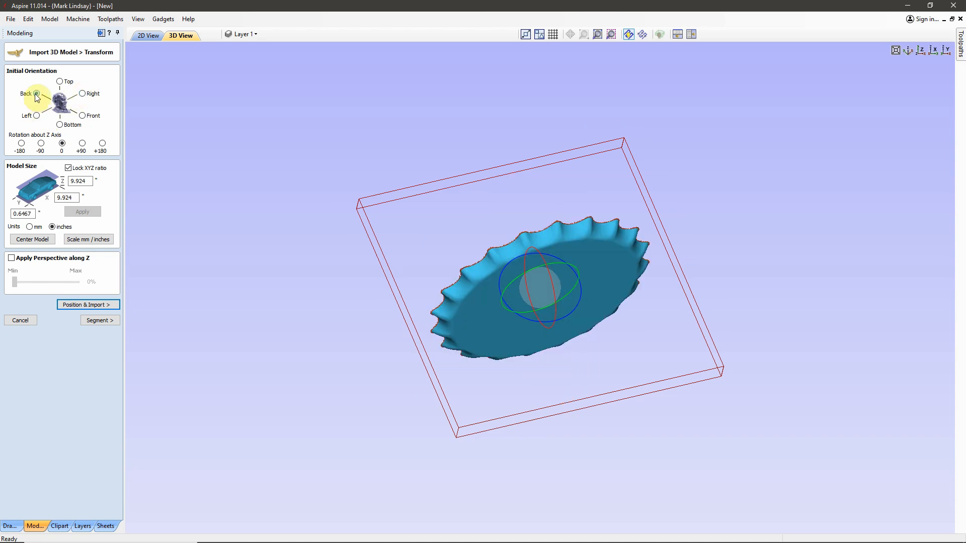
pyautogui.click(60, 82)
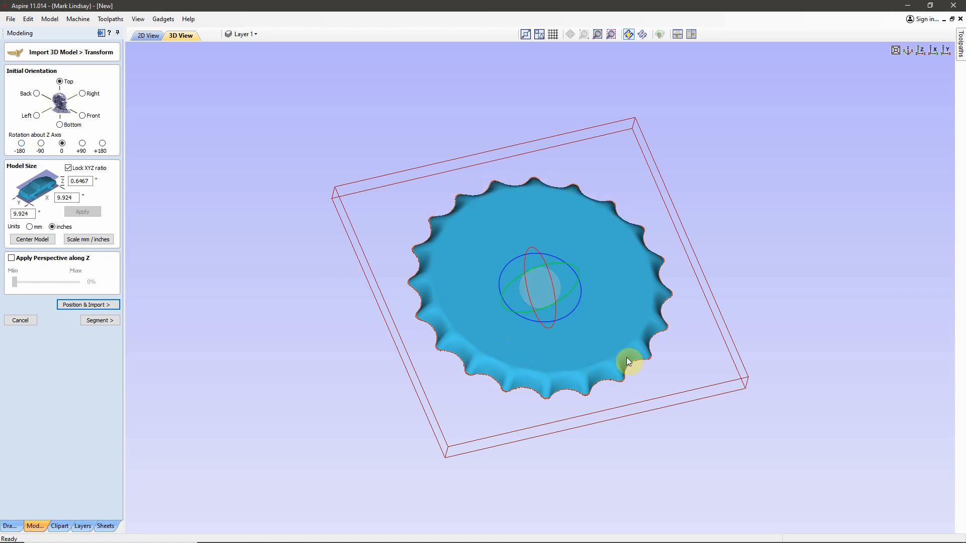
# Step: Try rotating the bottle cap about the Z axis by -90, -180, +90 and +180, and return the rotation to 0
pyautogui.click(41, 144)
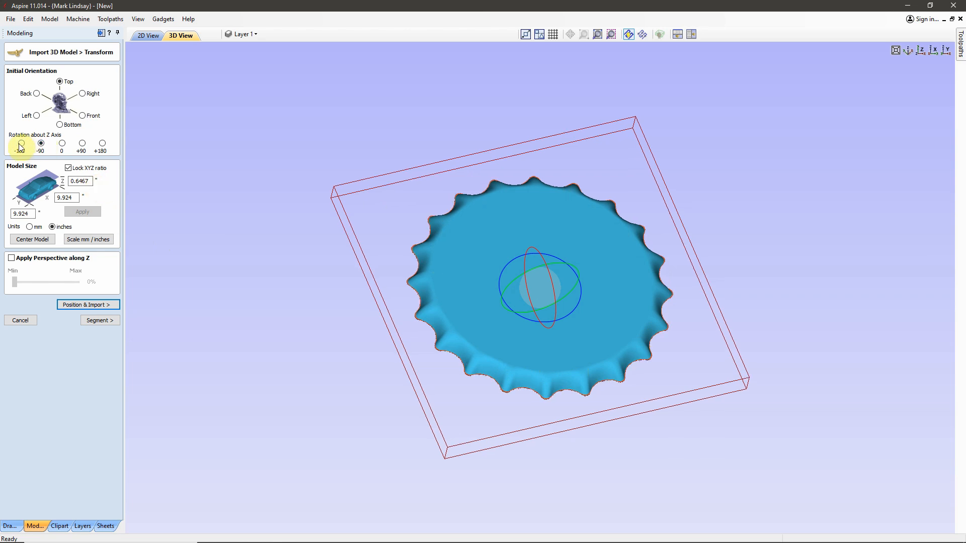
pyautogui.click(21, 144)
pyautogui.click(82, 144)
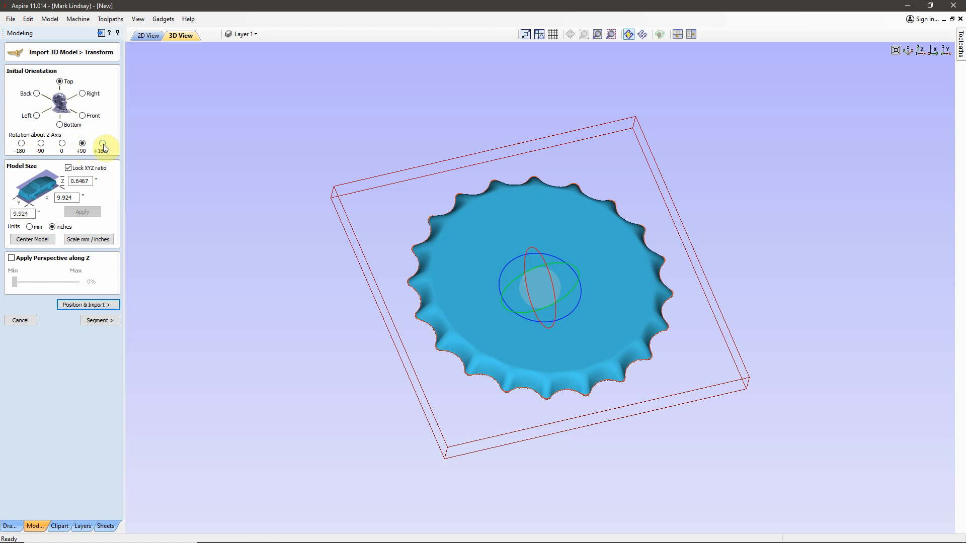
pyautogui.click(103, 144)
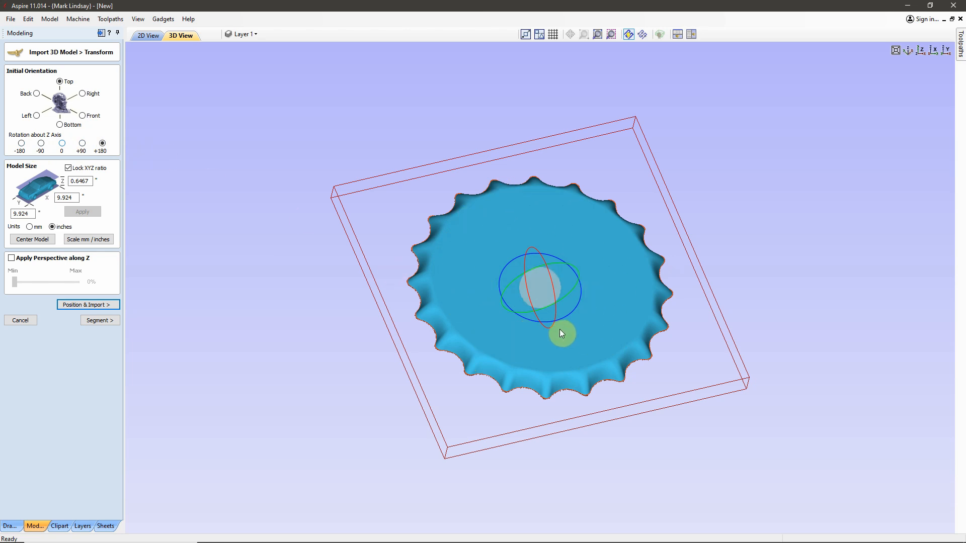
pyautogui.click(62, 144)
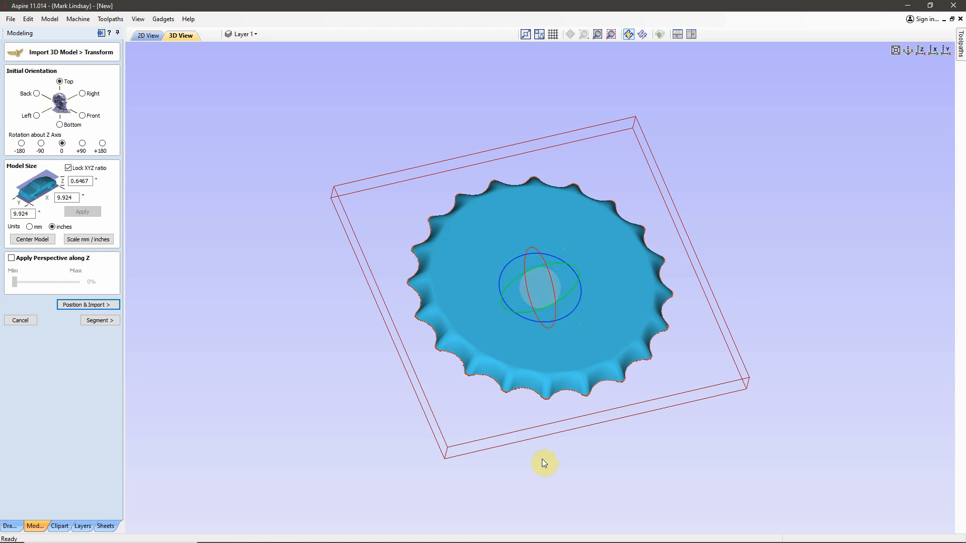
# Step: Try tilting the bottle cap freehand with the rotation rings and centre sphere, and reset it to 0 rotation about Z
pyautogui.moveTo(549, 472); pyautogui.dragTo(546, 435)
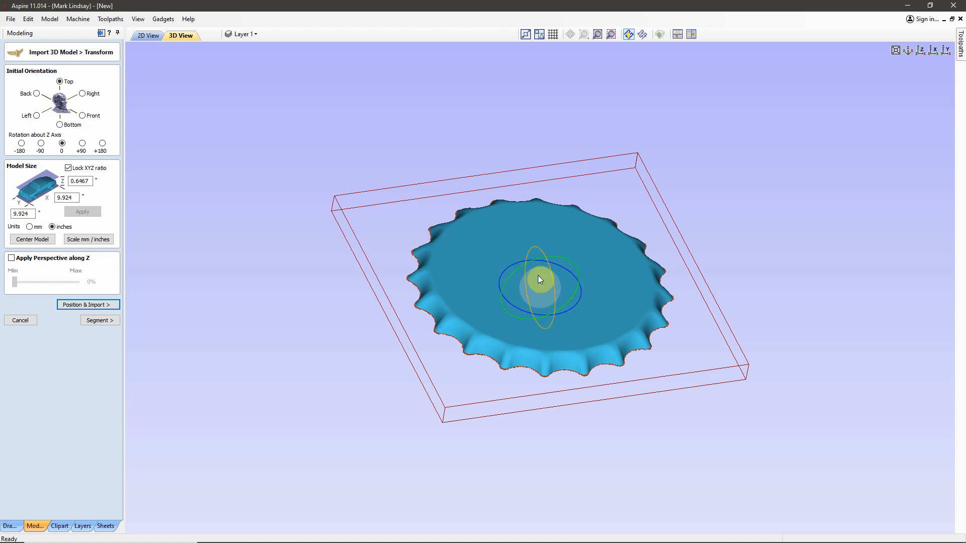
pyautogui.moveTo(521, 321)
pyautogui.mouseDown()
pyautogui.moveTo(533, 350)
pyautogui.moveTo(520, 303)
pyautogui.mouseUp()
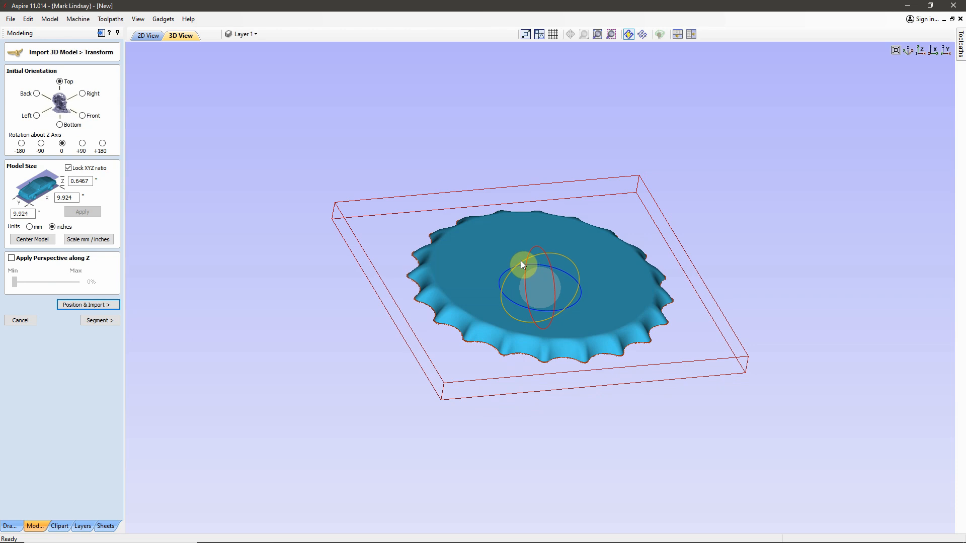
pyautogui.moveTo(521, 261); pyautogui.dragTo(616, 272)
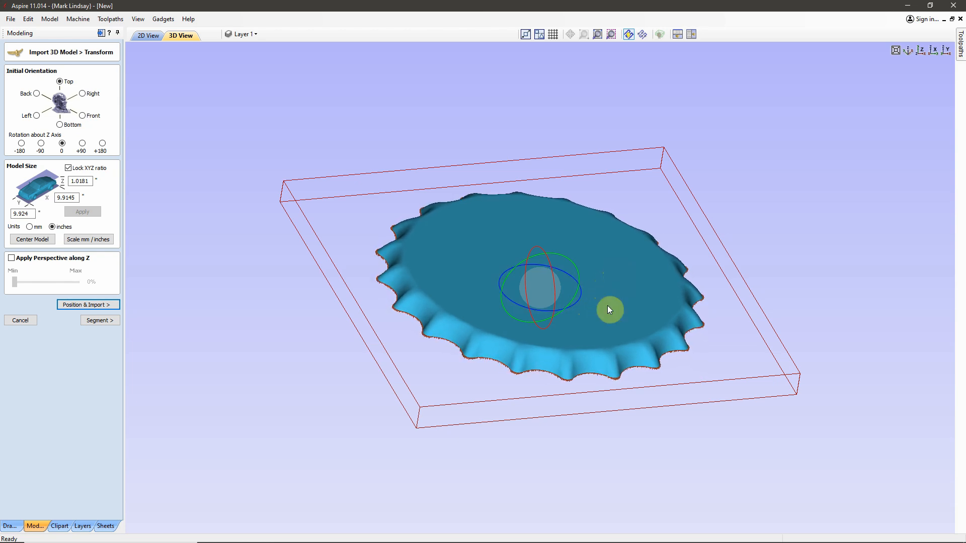
pyautogui.moveTo(556, 285)
pyautogui.mouseDown()
pyautogui.moveTo(557, 331)
pyautogui.moveTo(553, 278)
pyautogui.mouseUp()
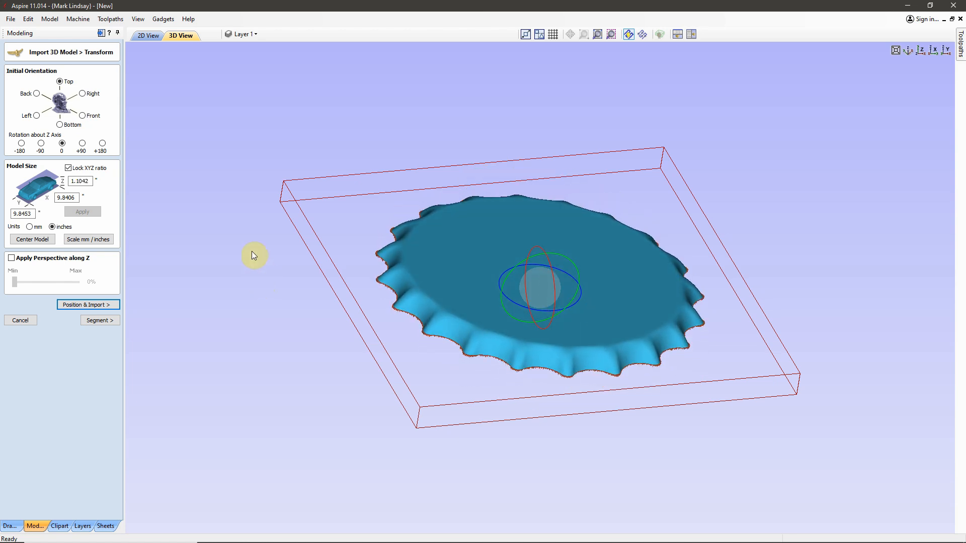
pyautogui.click(83, 144)
pyautogui.click(63, 144)
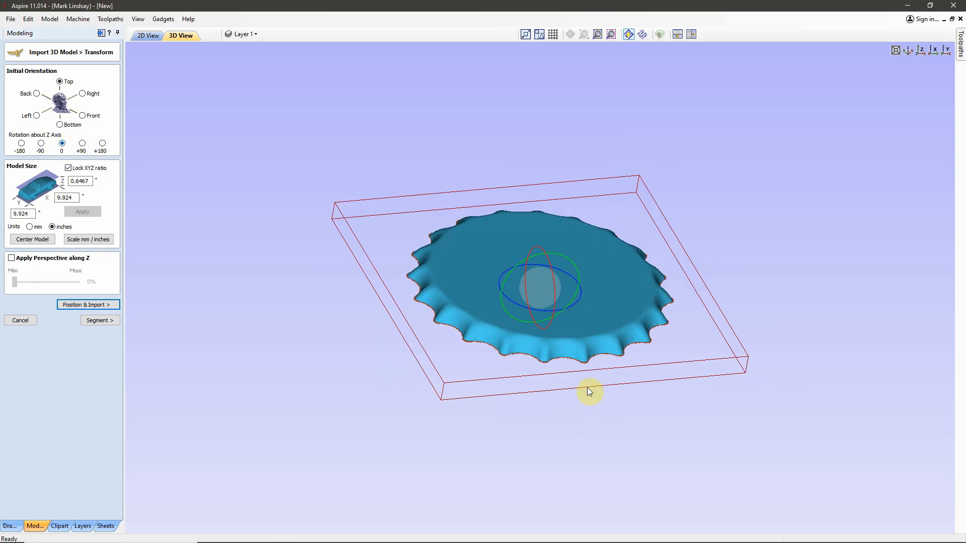
# Step: Set the bottle cap's X size to 10.0 inches with the XYZ ratio locked and apply the scaling
pyautogui.scroll(1, 589, 391)
pyautogui.moveTo(581, 418); pyautogui.dragTo(559, 473)
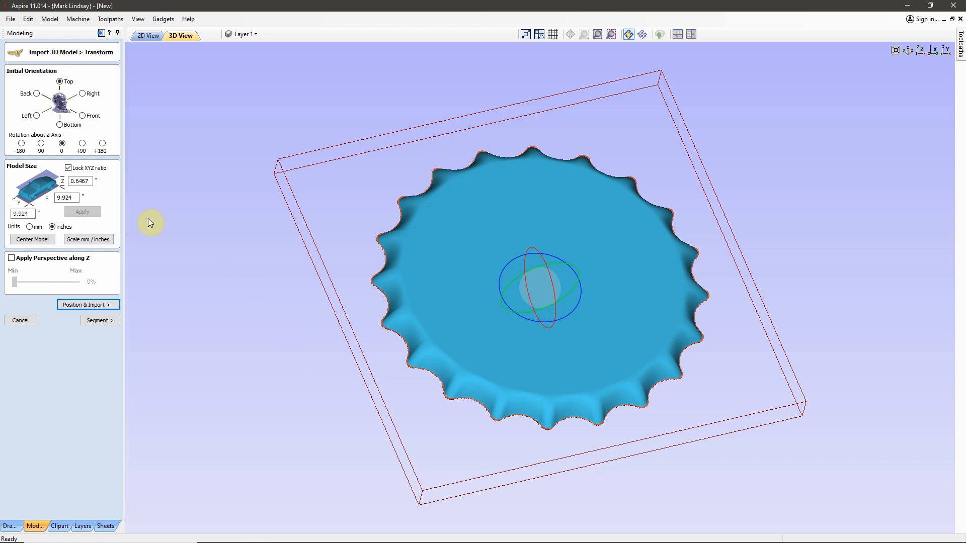
pyautogui.doubleClick(75, 197)
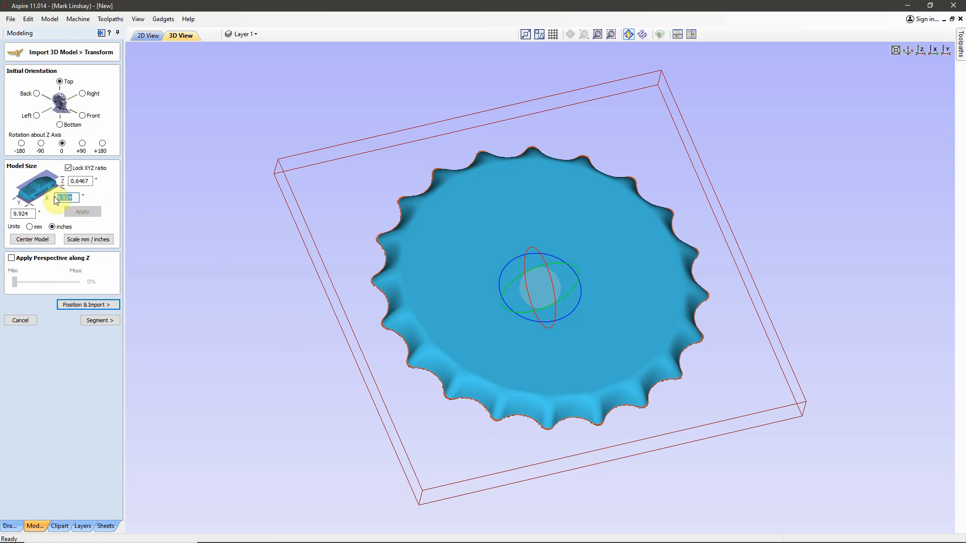
pyautogui.write('10.')
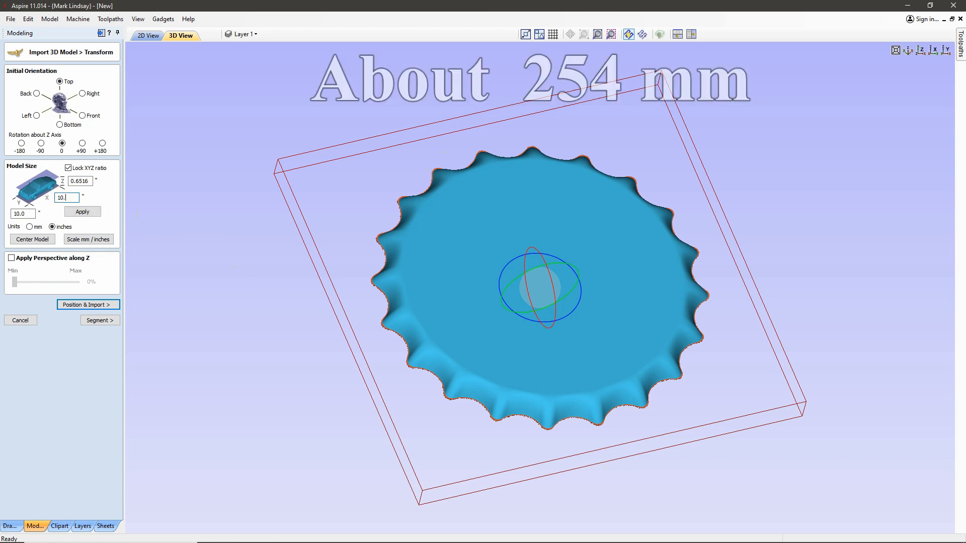
pyautogui.write('0')
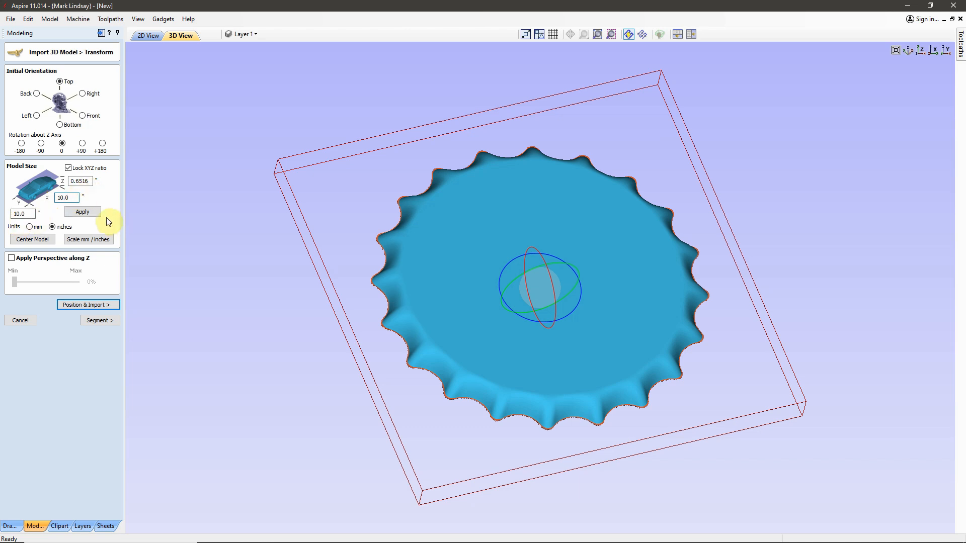
pyautogui.click(86, 213)
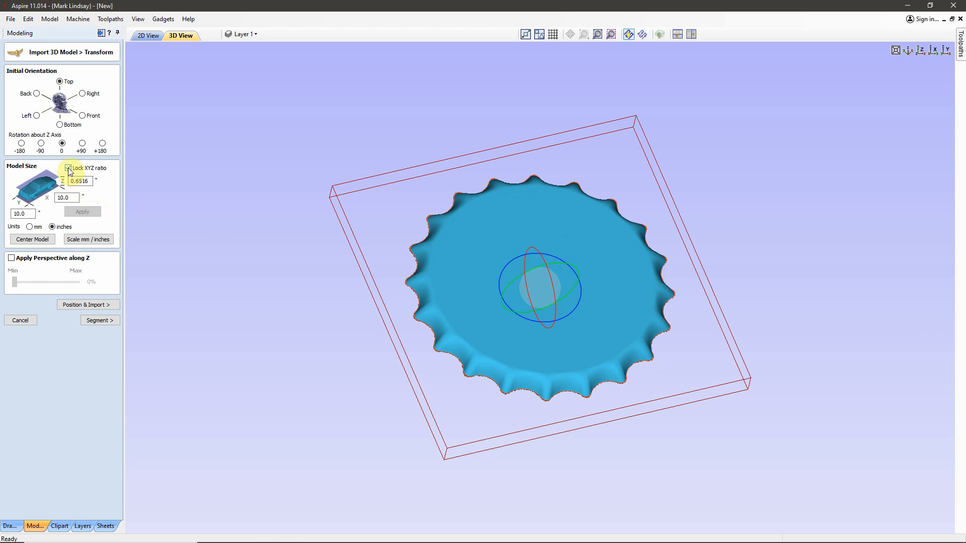
# Step: Try an X size of 9.0 inches for the bottle cap with the XYZ ratio unlocked, and apply it
pyautogui.click(57, 200)
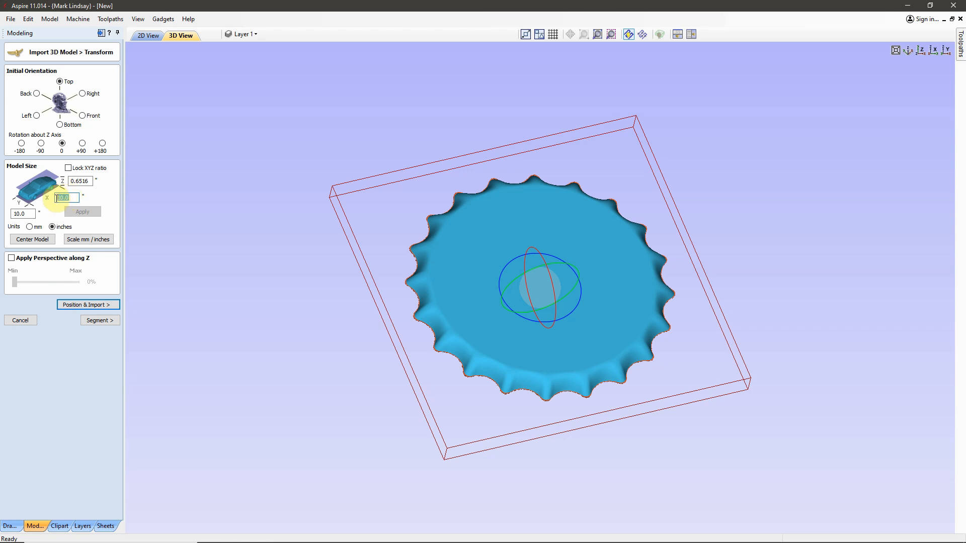
pyautogui.write('9')
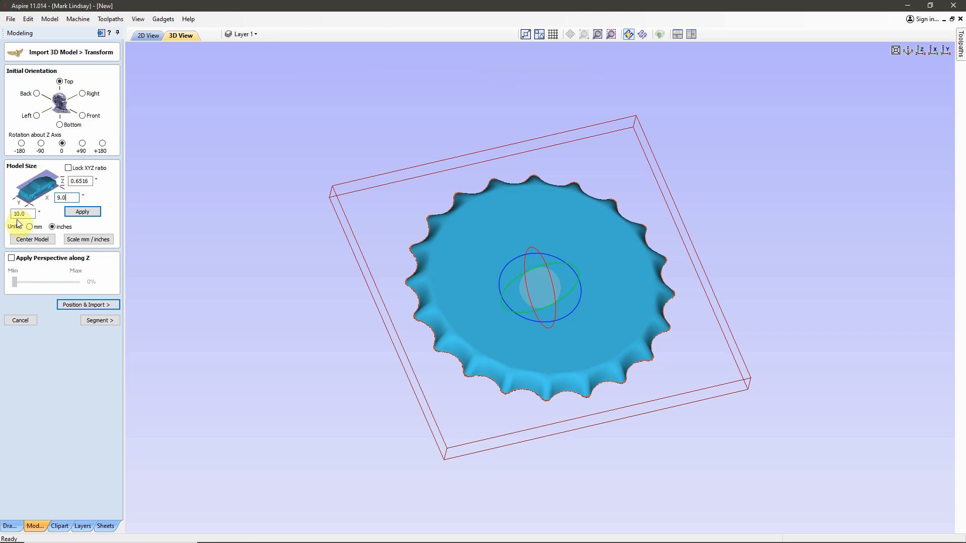
pyautogui.click(86, 212)
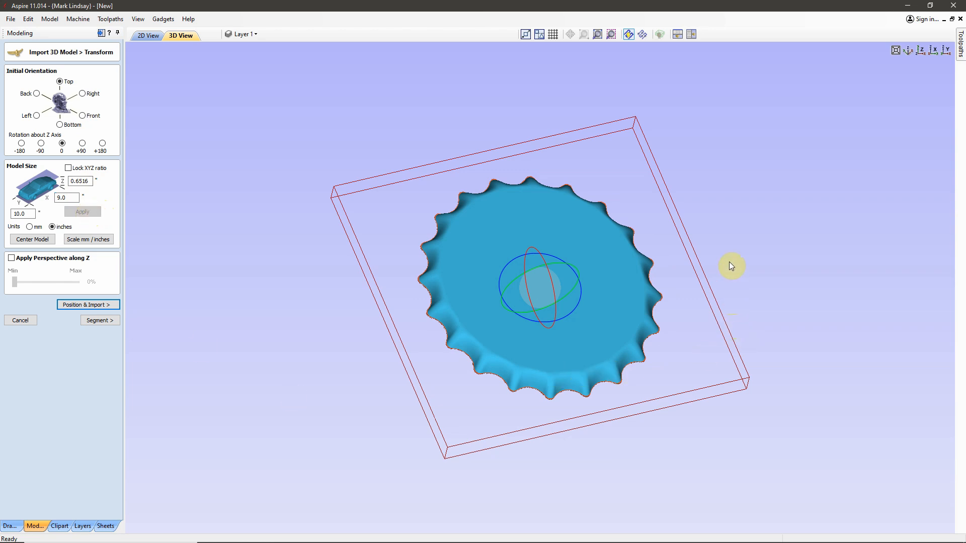
pyautogui.moveTo(696, 252)
pyautogui.mouseDown()
pyautogui.moveTo(641, 242)
pyautogui.moveTo(691, 240)
pyautogui.mouseUp()
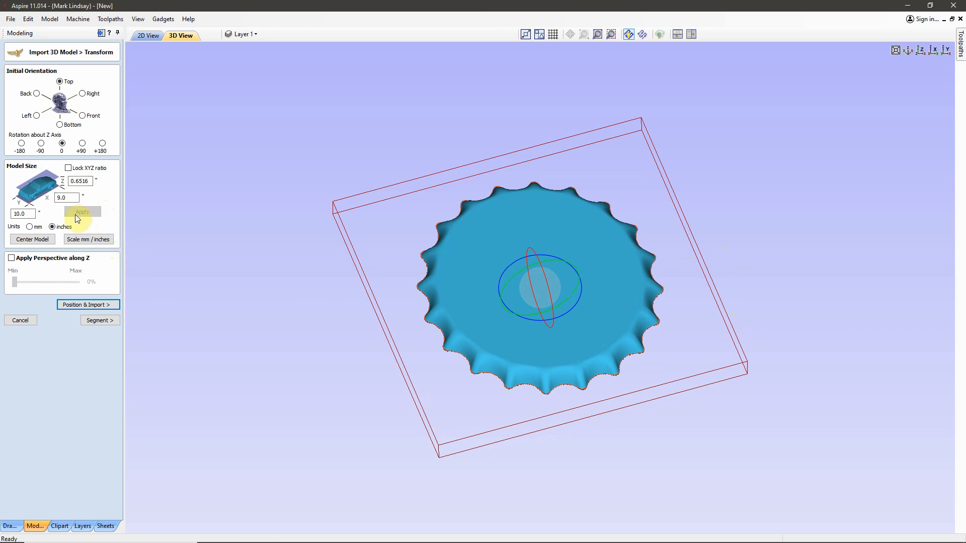
# Step: Set the bottle cap's X size to 10.0 inches, apply it, and lock the XYZ ratio
pyautogui.doubleClick(66, 197)
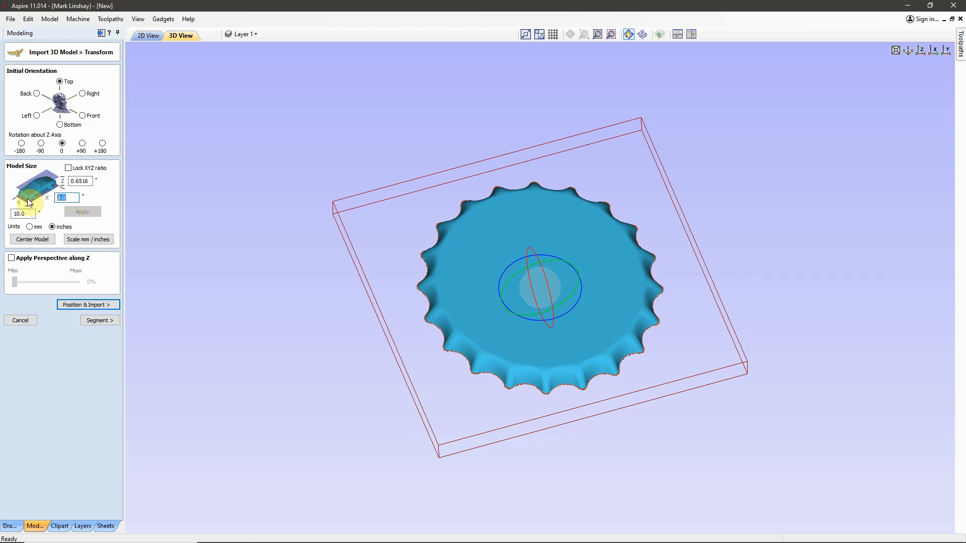
pyautogui.write('10..0')
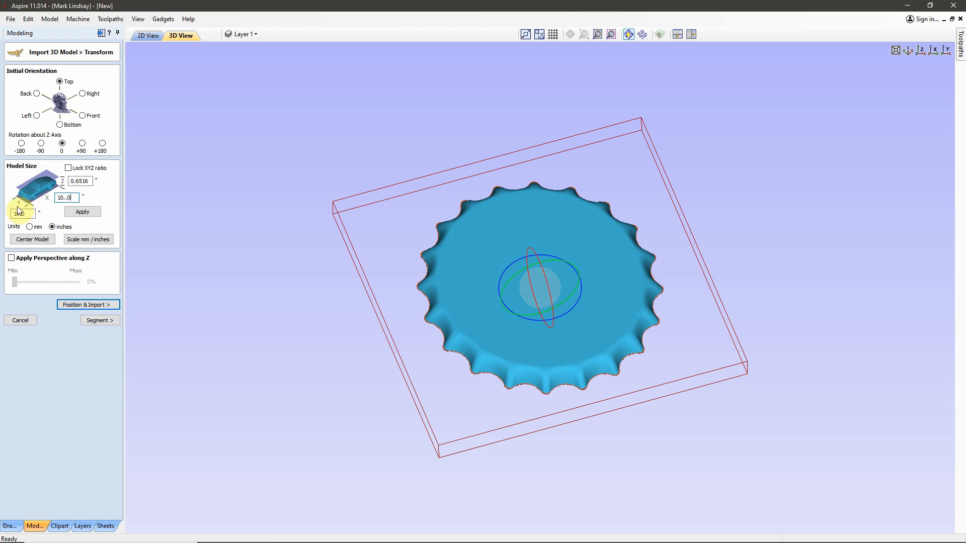
pyautogui.click(86, 210)
pyautogui.click(69, 168)
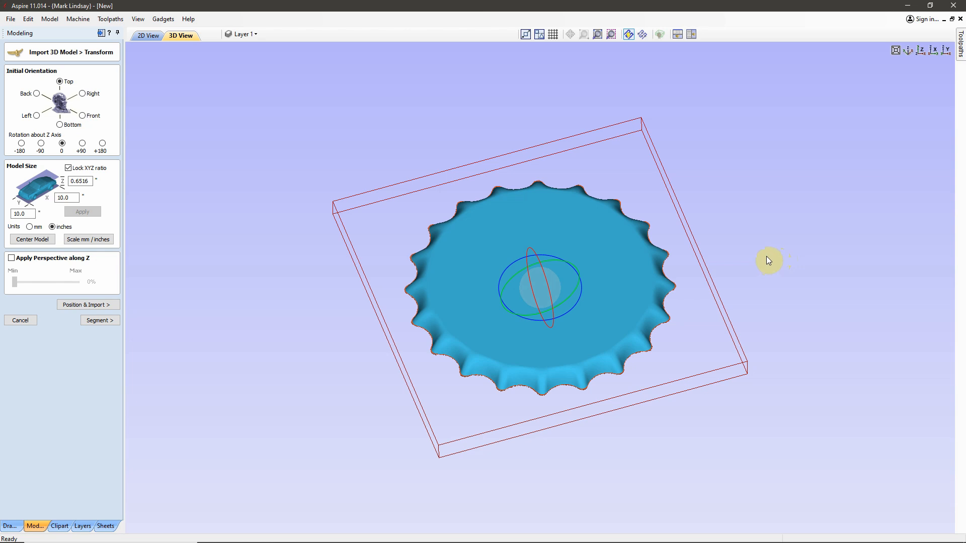
# Step: Try mm as the model units, examine the bottle cap at that size, and return the units to inches
pyautogui.click(24, 213)
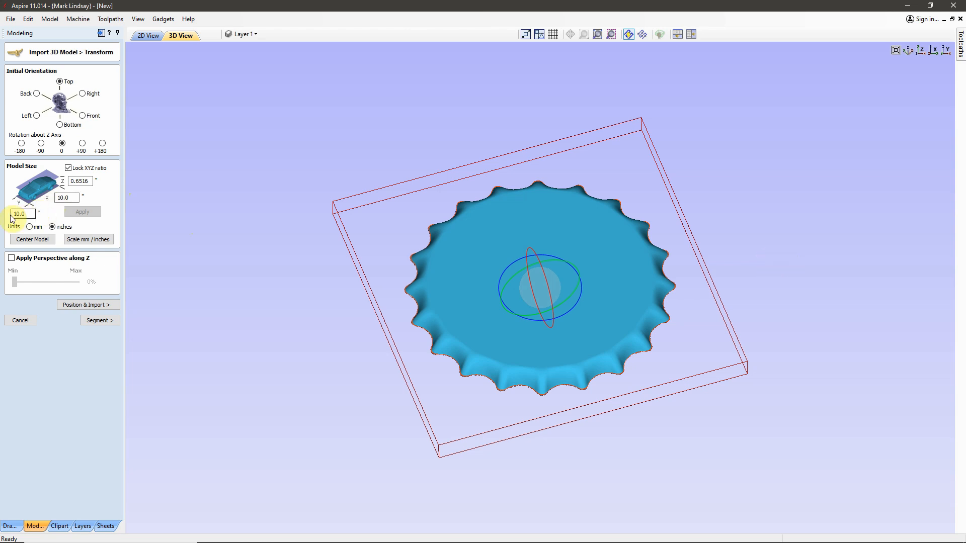
pyautogui.click(70, 197)
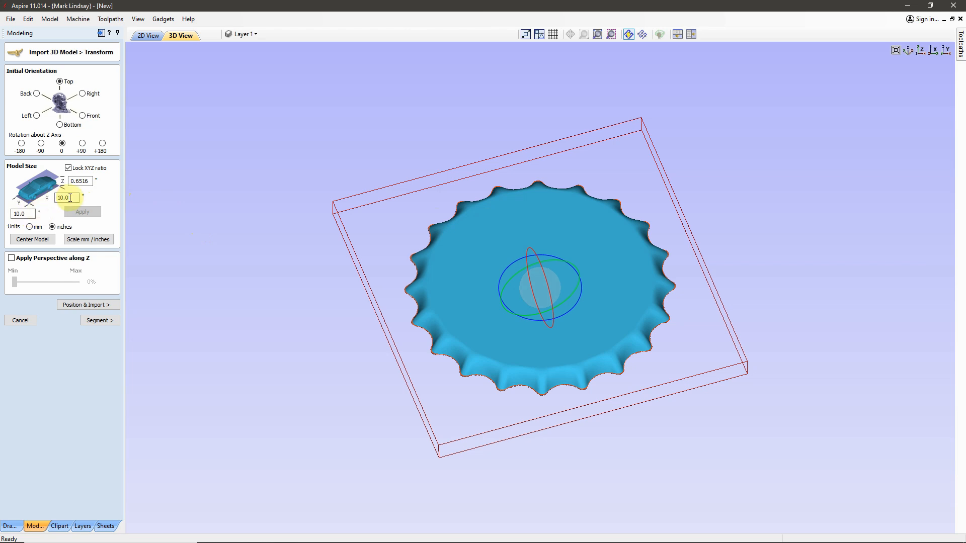
pyautogui.click(30, 226)
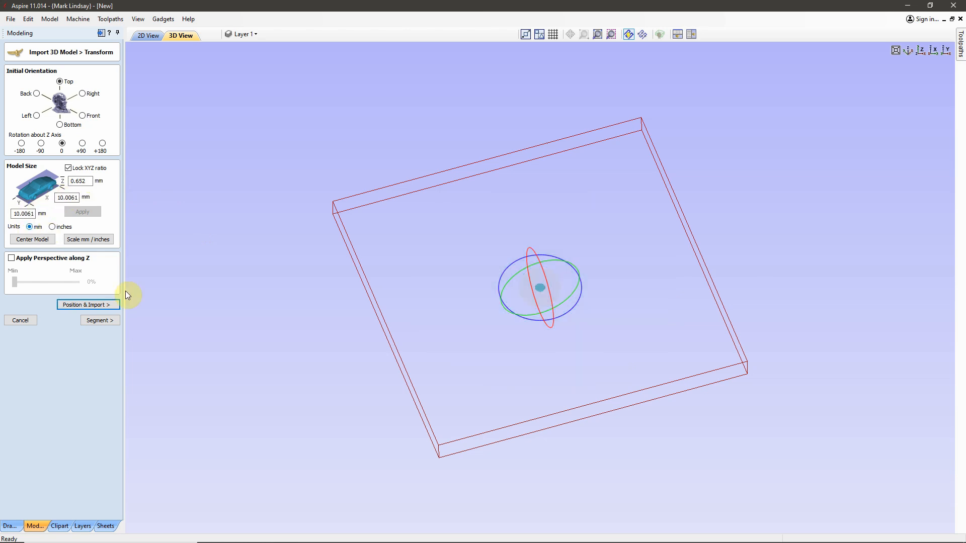
pyautogui.scroll(6, 545, 289)
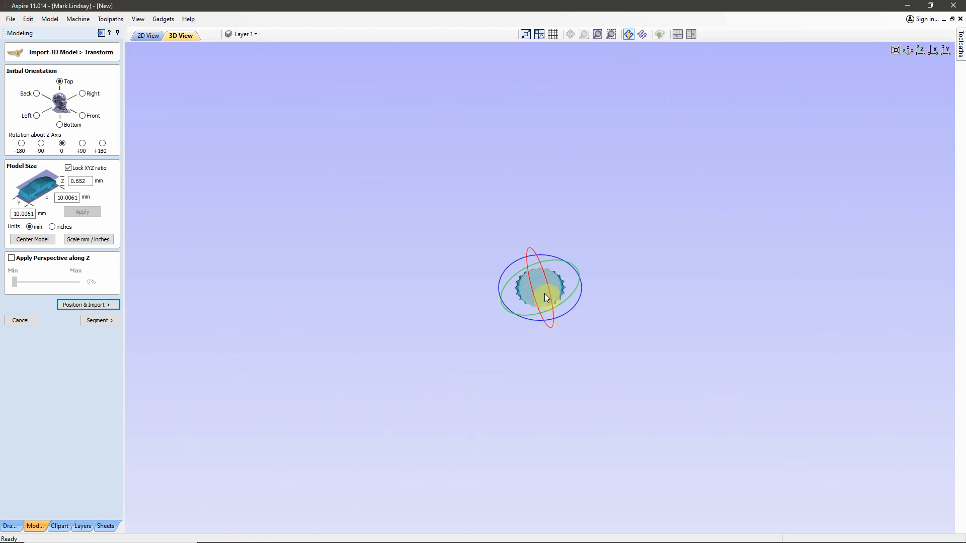
pyautogui.scroll(2, 545, 294)
pyautogui.scroll(-3, 545, 294)
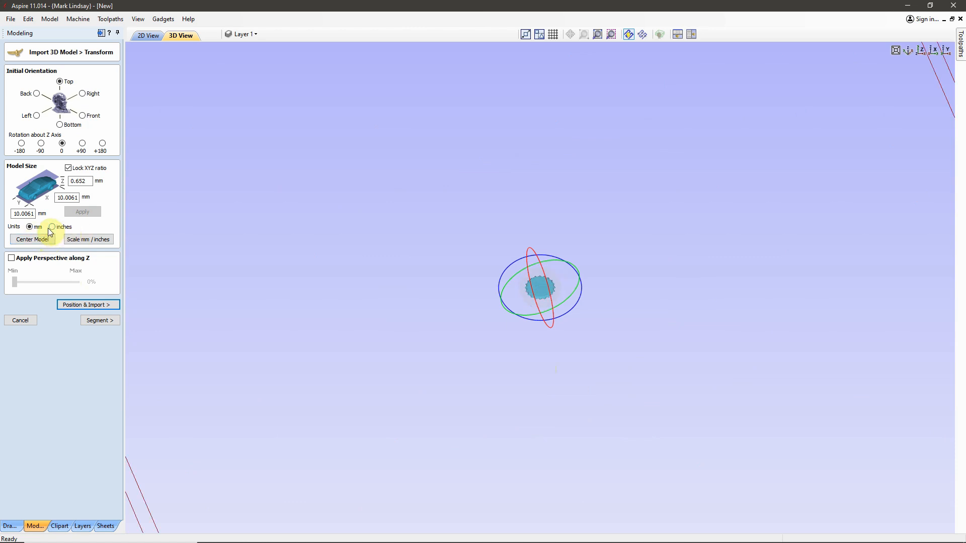
pyautogui.click(52, 227)
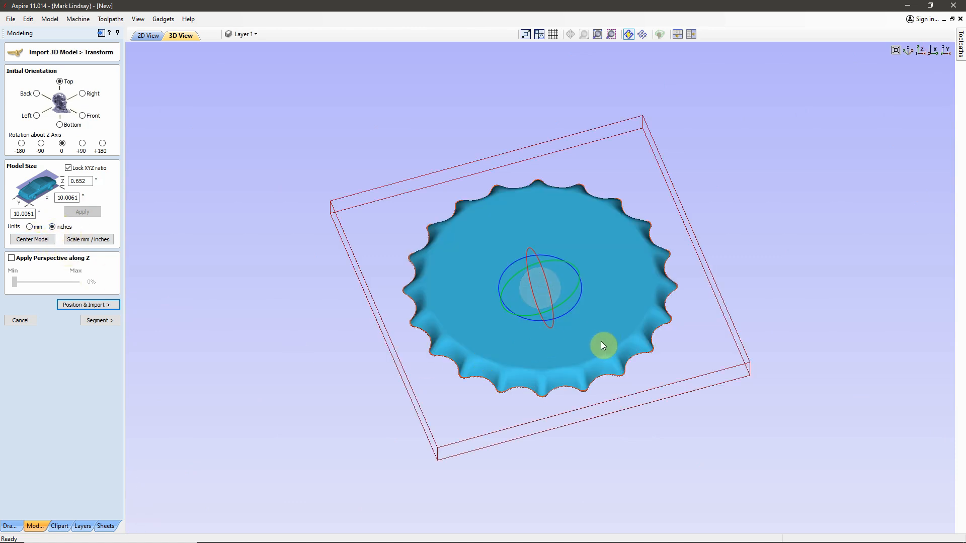
# Step: Change the model units to mm and rescale the bottle cap with the Scale mm / inches conversion
pyautogui.moveTo(629, 439); pyautogui.dragTo(610, 451)
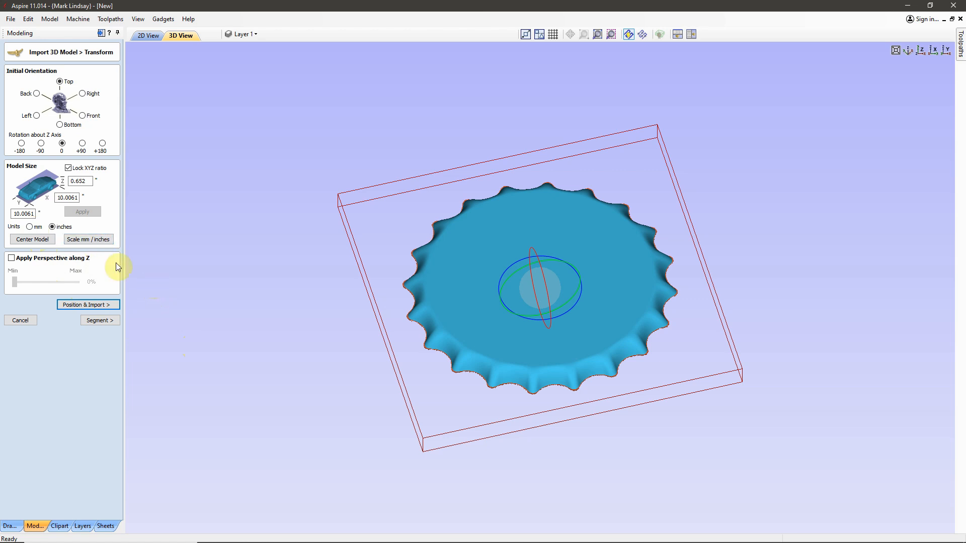
pyautogui.click(30, 226)
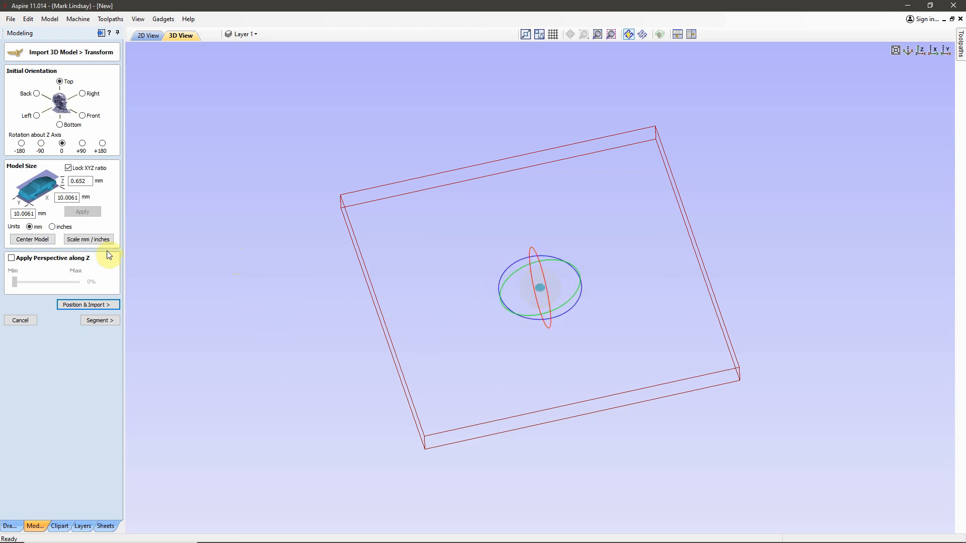
pyautogui.click(82, 240)
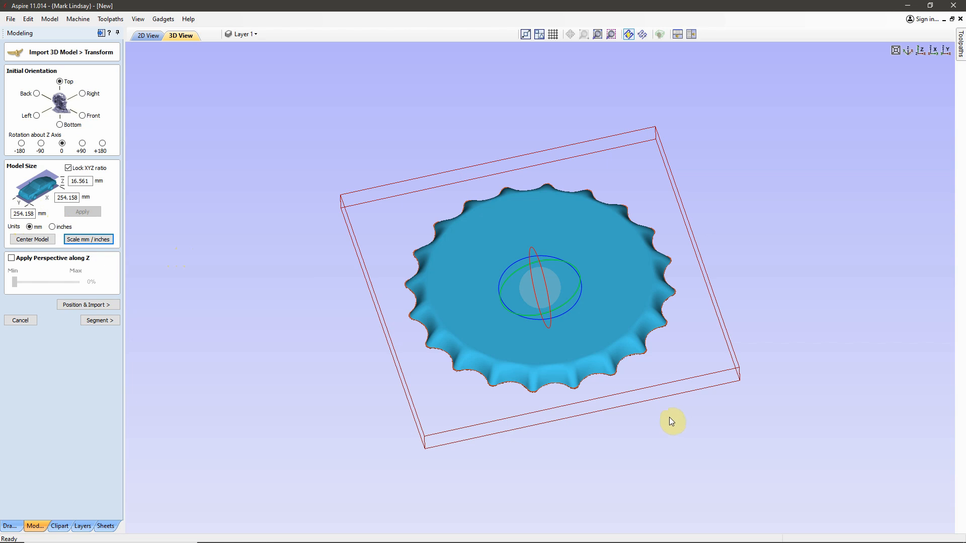
# Step: Return the model units to inches and scale the bottle cap back down with the Scale mm / inches conversion
pyautogui.click(61, 228)
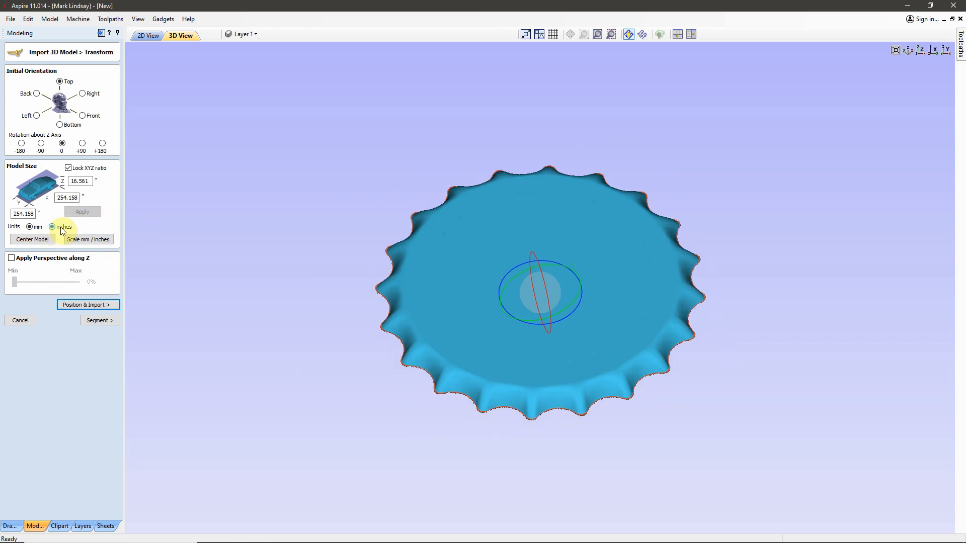
pyautogui.moveTo(661, 473); pyautogui.dragTo(628, 467)
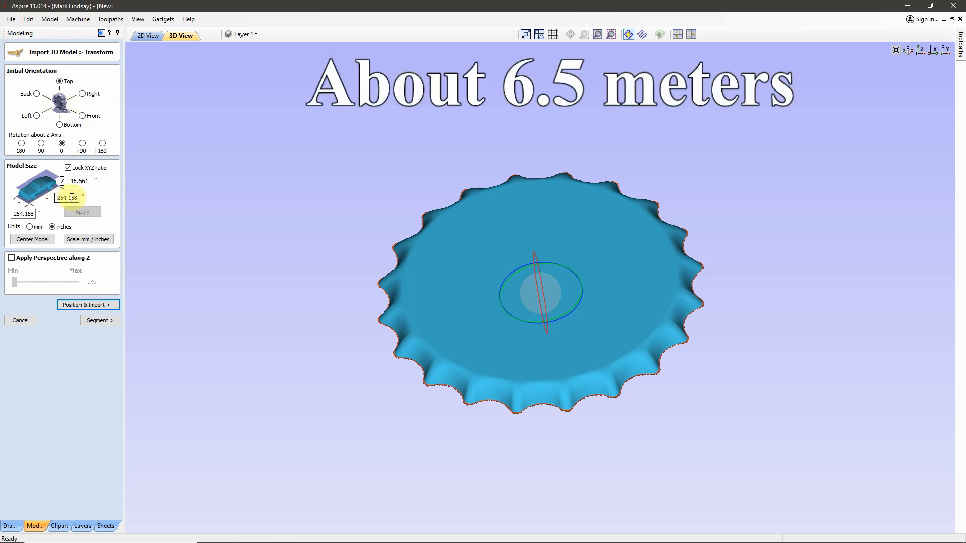
pyautogui.click(87, 240)
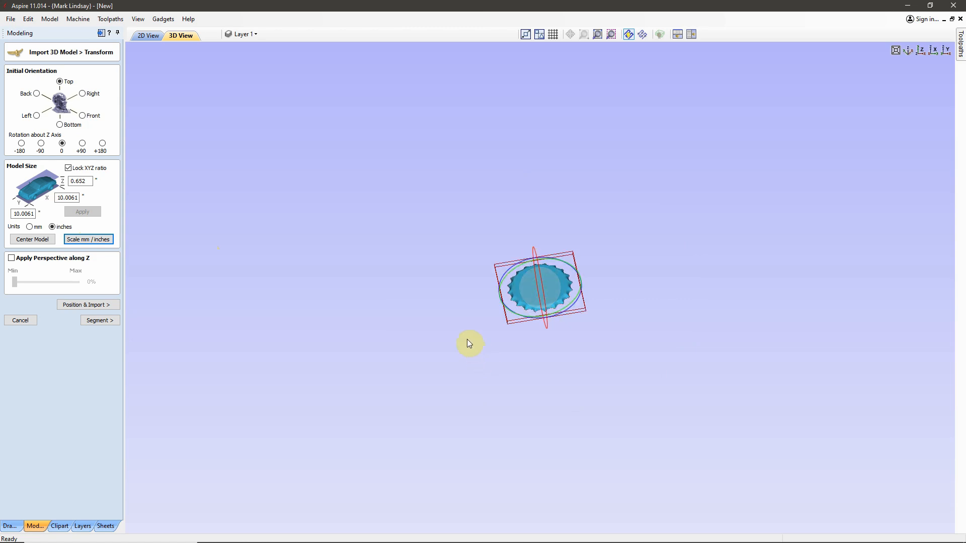
pyautogui.scroll(5, 468, 340)
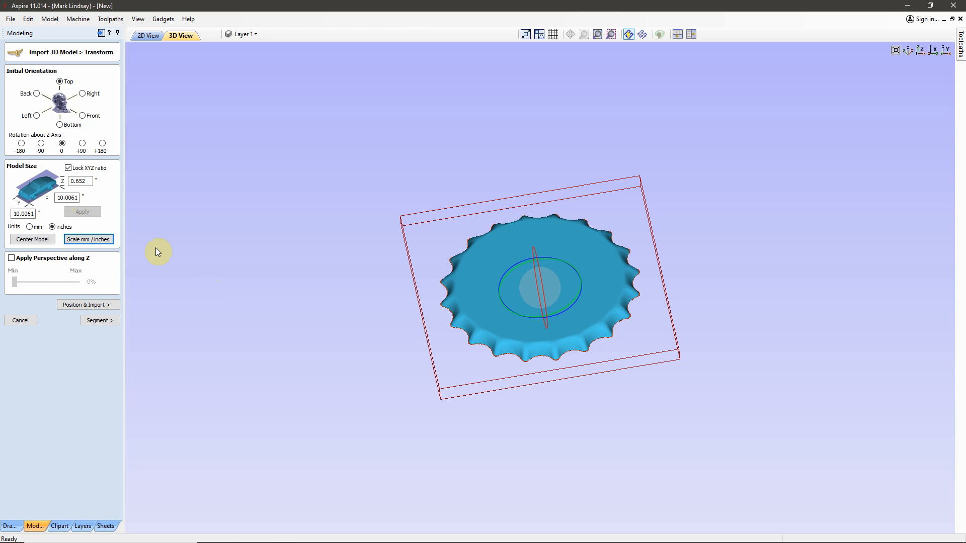
# Step: Center the bottle cap model within the material block and check its placement from the side
pyautogui.moveTo(157, 251); pyautogui.dragTo(380, 284)
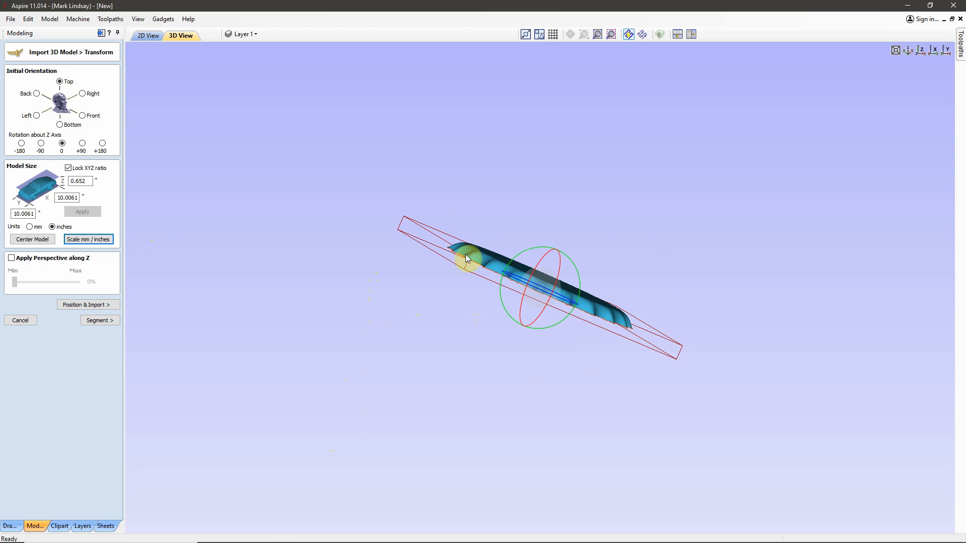
pyautogui.moveTo(439, 285); pyautogui.dragTo(518, 334)
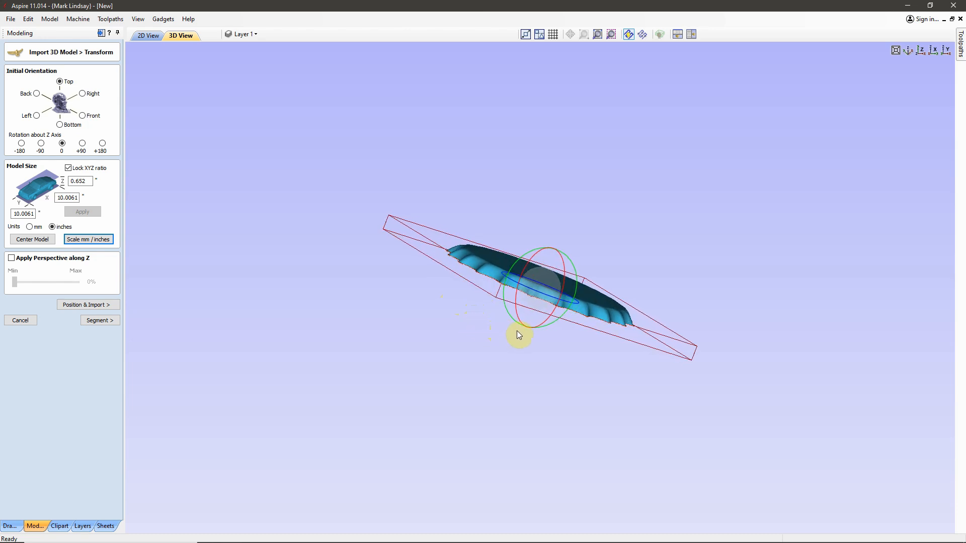
pyautogui.click(41, 241)
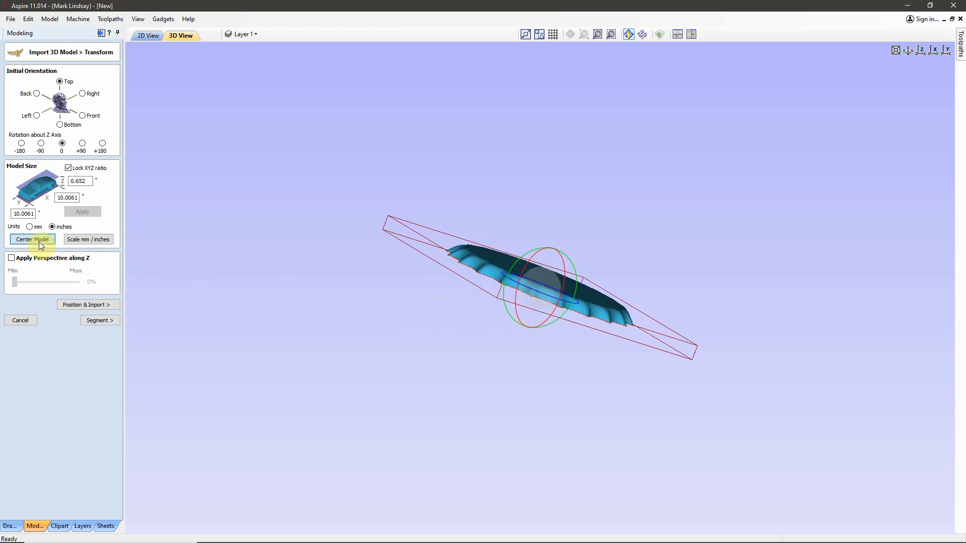
pyautogui.moveTo(482, 366); pyautogui.dragTo(491, 343)
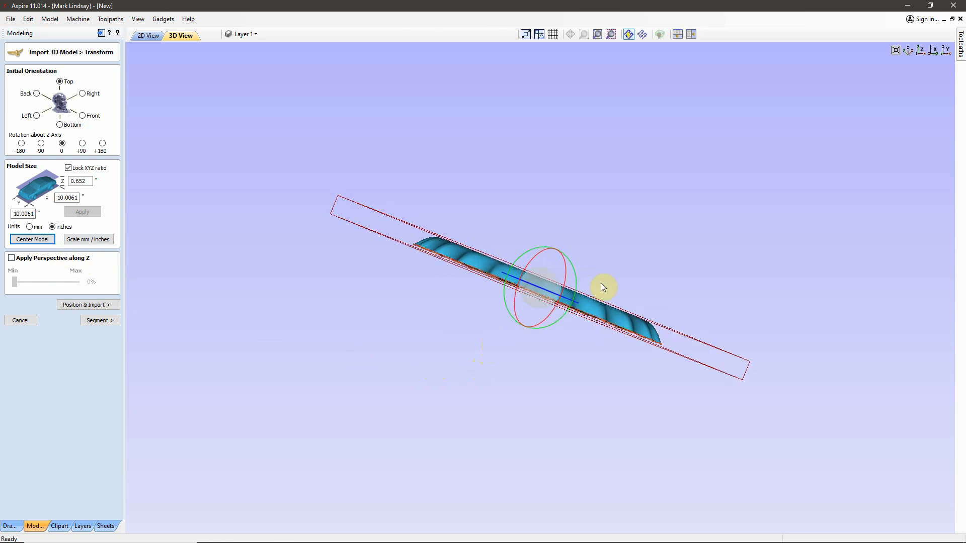
pyautogui.scroll(3, 604, 284)
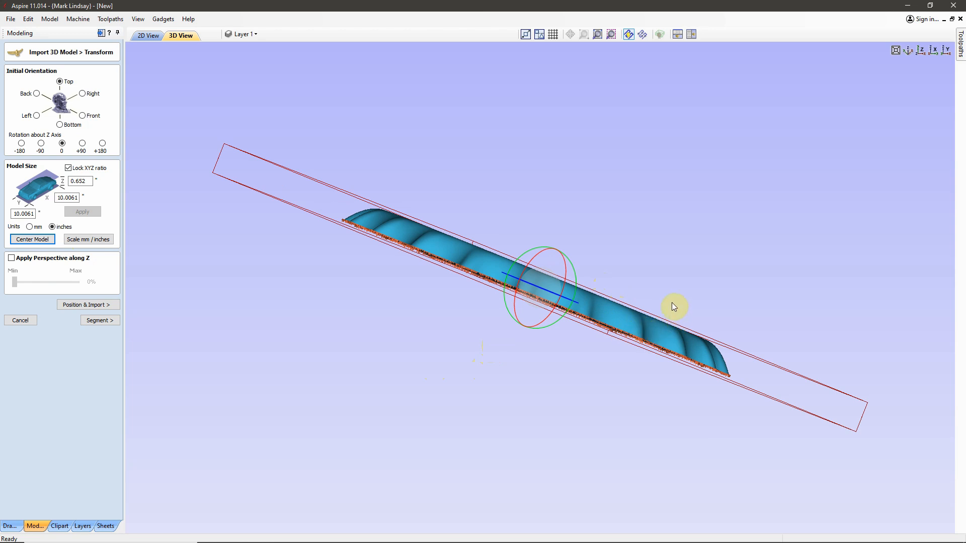
# Step: Try Apply Perspective along Z at 100%, return it to 0%, and turn the perspective off
pyautogui.moveTo(509, 406); pyautogui.dragTo(219, 270)
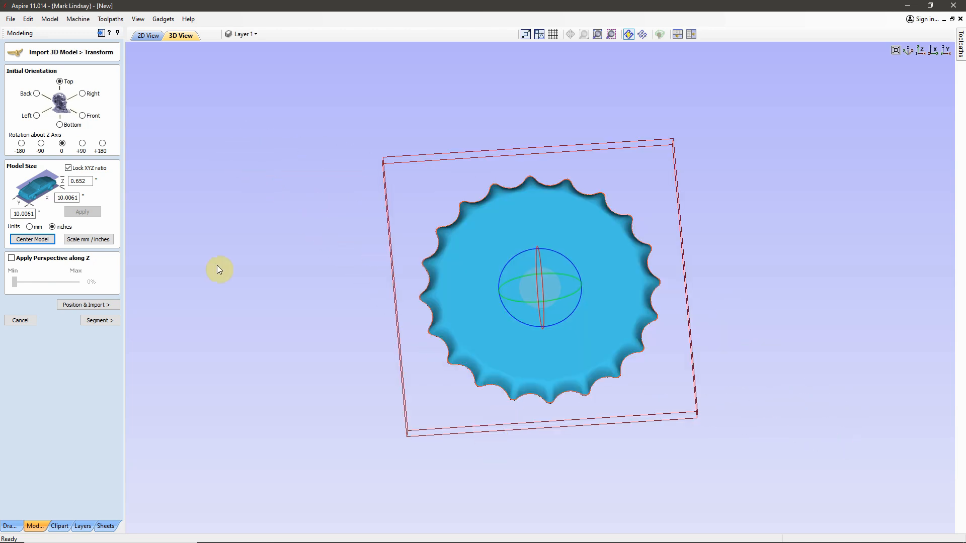
pyautogui.click(11, 259)
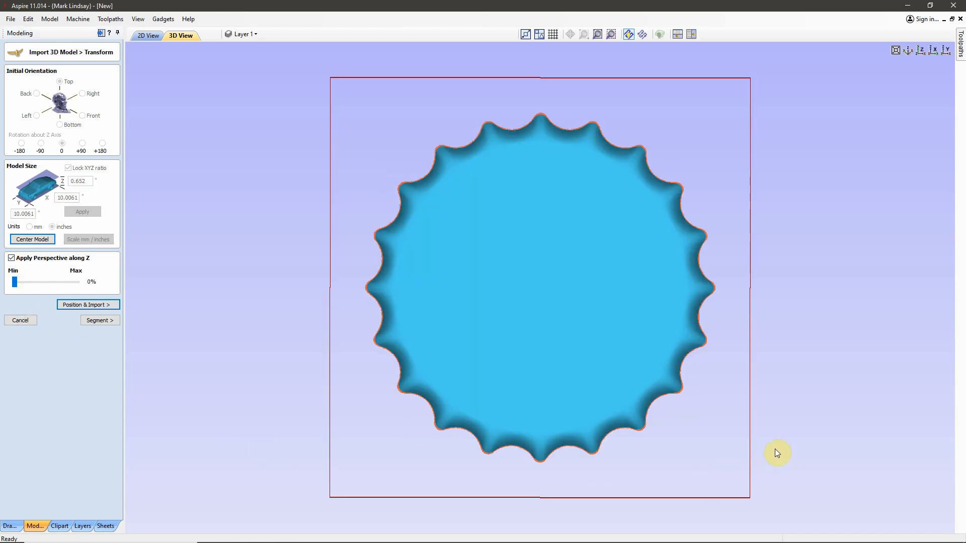
pyautogui.moveTo(776, 452); pyautogui.dragTo(586, 349)
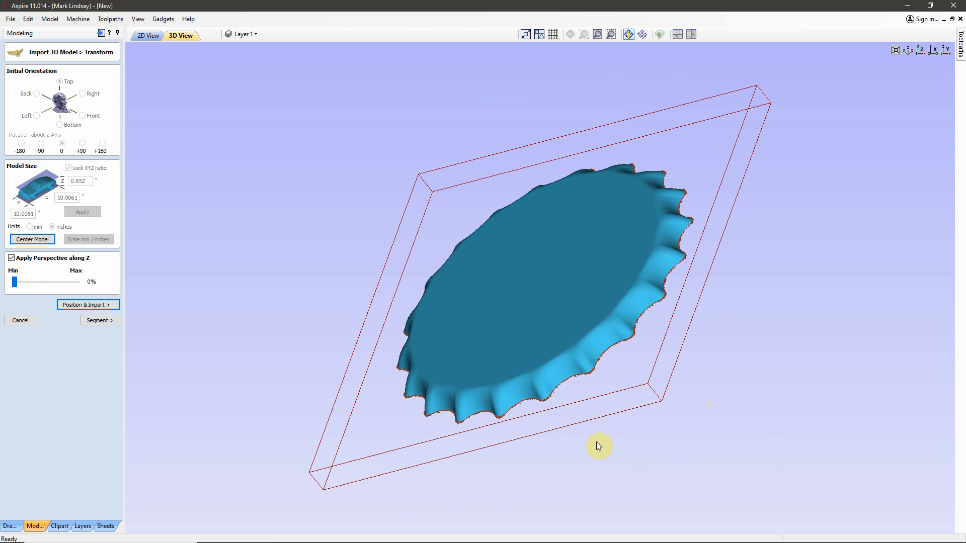
pyautogui.moveTo(14, 283); pyautogui.dragTo(89, 282)
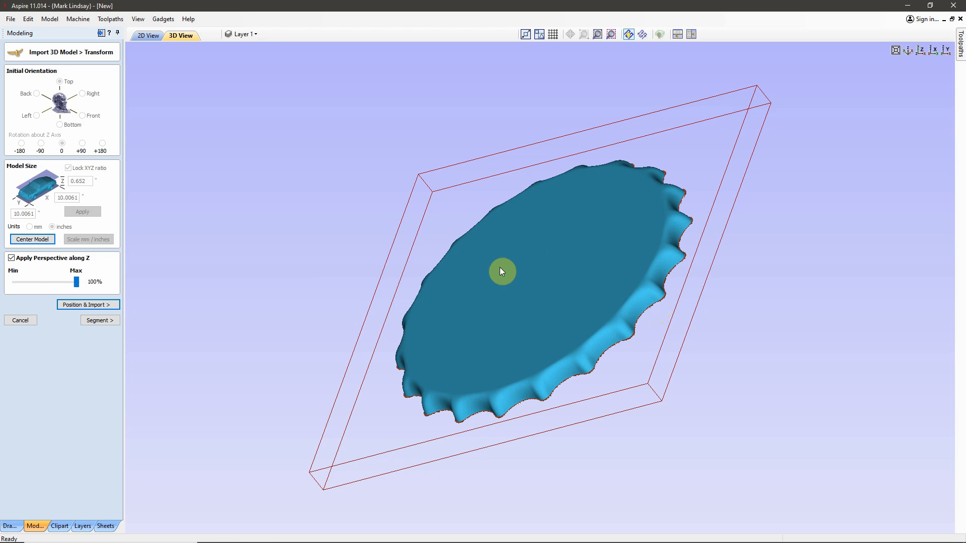
pyautogui.moveTo(76, 286); pyautogui.dragTo(16, 282)
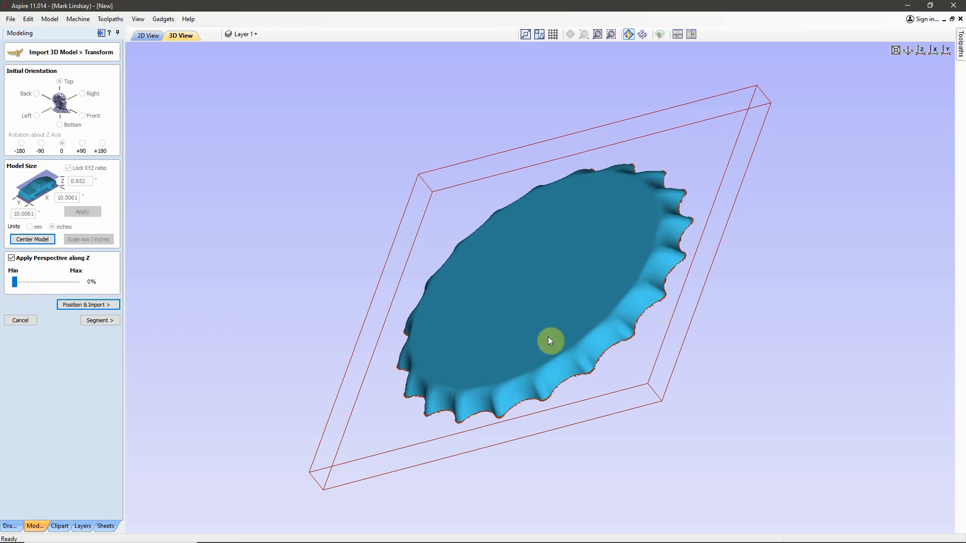
pyautogui.moveTo(562, 274); pyautogui.dragTo(814, 427)
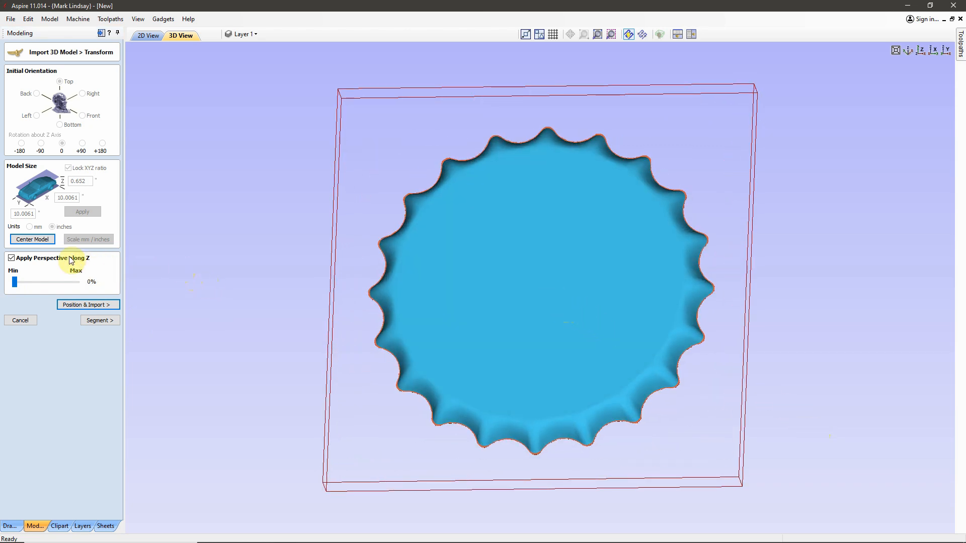
pyautogui.click(11, 258)
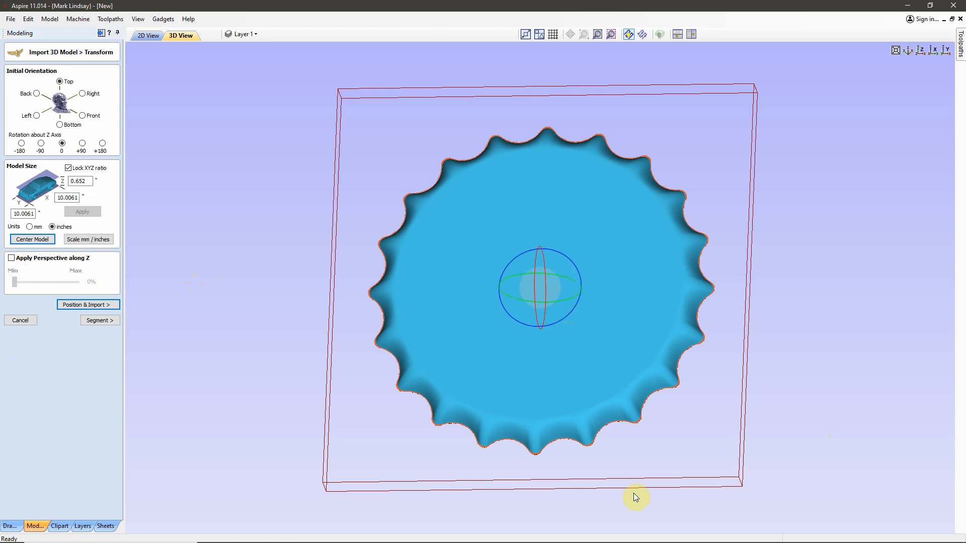
# Step: Proceed to the Position & Import stage and view the bottle cap relative to the modeling plane at a low angle
pyautogui.moveTo(636, 510); pyautogui.dragTo(352, 427)
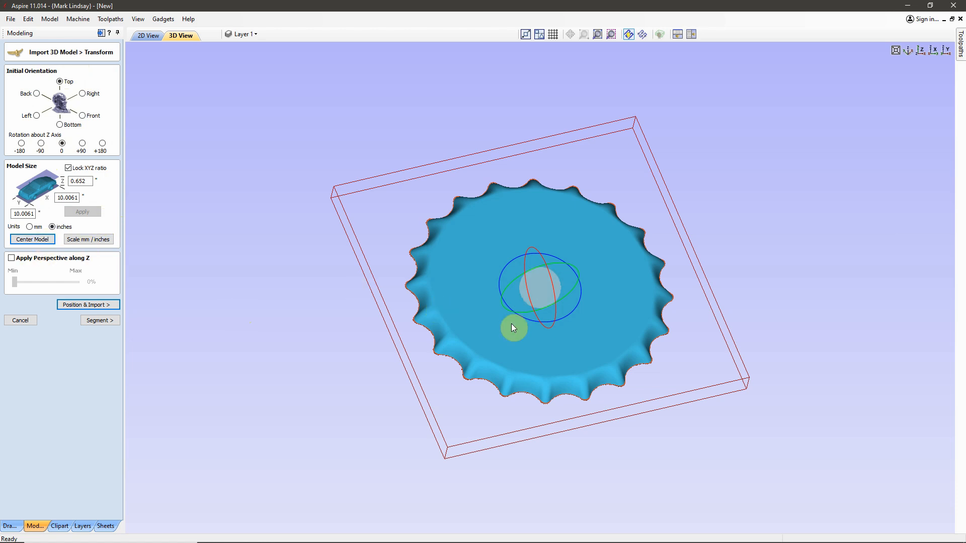
pyautogui.click(88, 306)
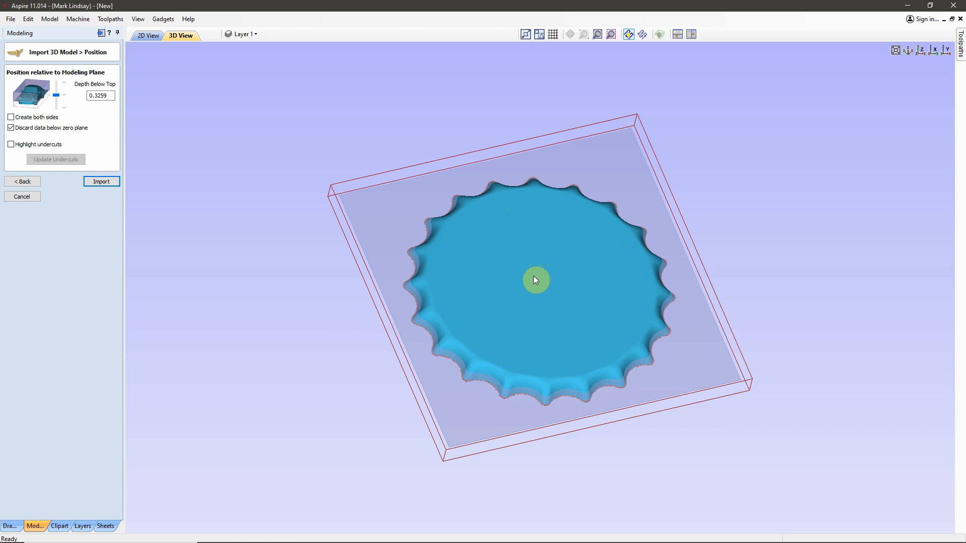
pyautogui.moveTo(585, 502); pyautogui.dragTo(576, 411)
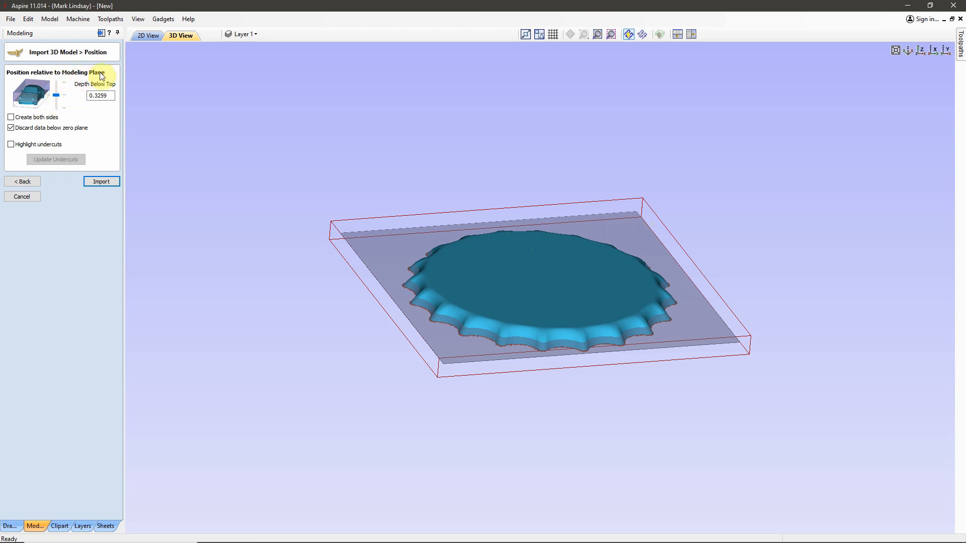
# Step: Lower the modeling plane to just beneath the bottle cap's ragged edge, with a depth below top of 0.5608
pyautogui.moveTo(554, 409); pyautogui.dragTo(537, 378)
pyautogui.scroll(4, 534, 313)
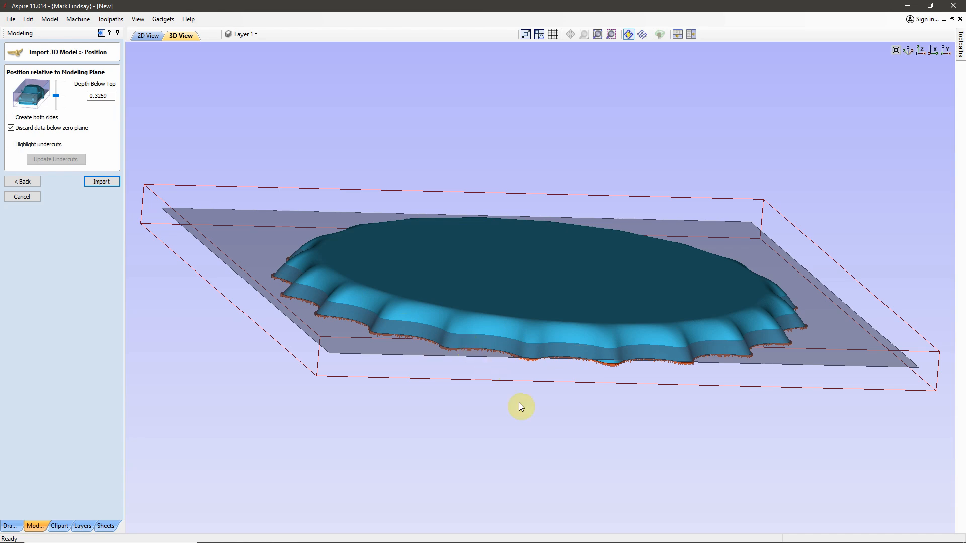
pyautogui.scroll(2, 551, 380)
pyautogui.scroll(2, 552, 379)
pyautogui.moveTo(553, 465)
pyautogui.mouseDown()
pyautogui.moveTo(554, 432)
pyautogui.moveTo(553, 447)
pyautogui.mouseUp()
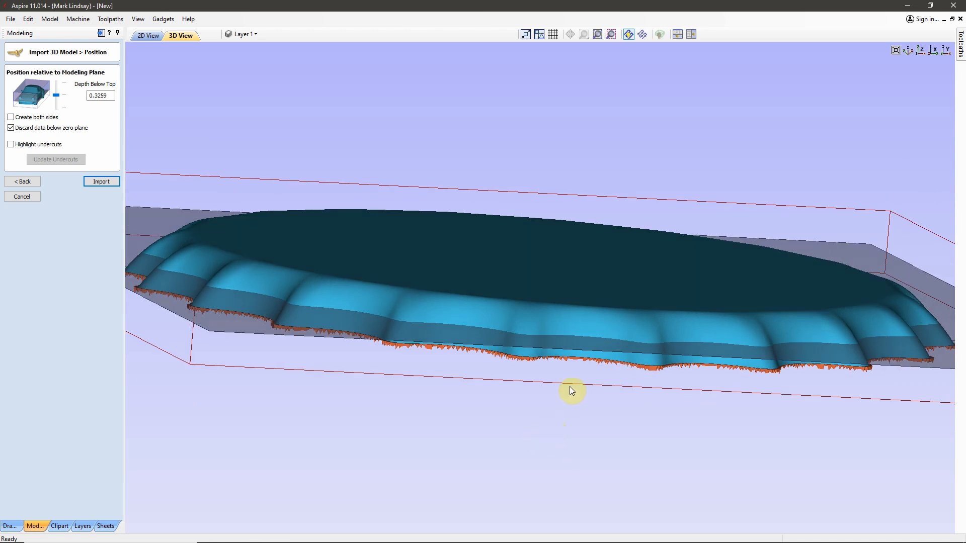
pyautogui.scroll(2, 572, 391)
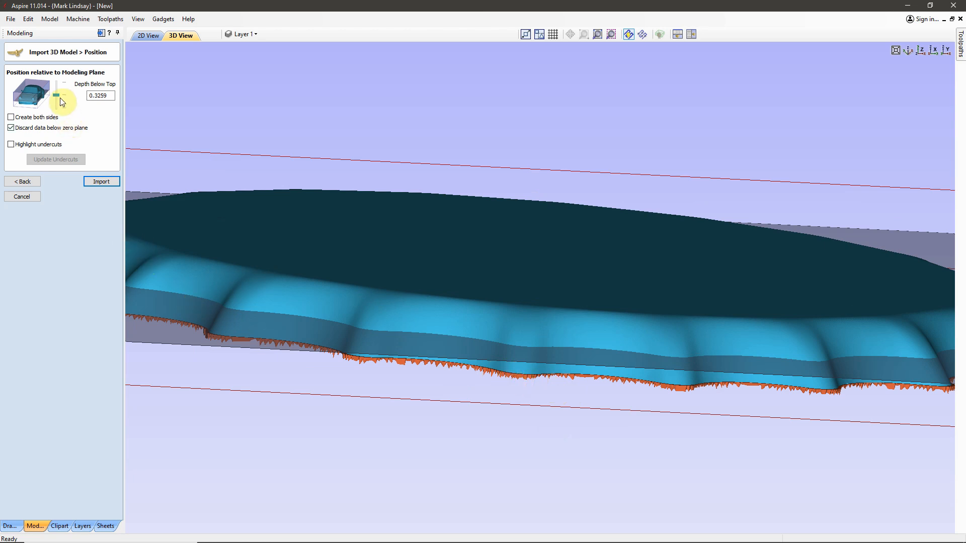
pyautogui.moveTo(56, 94); pyautogui.dragTo(57, 108)
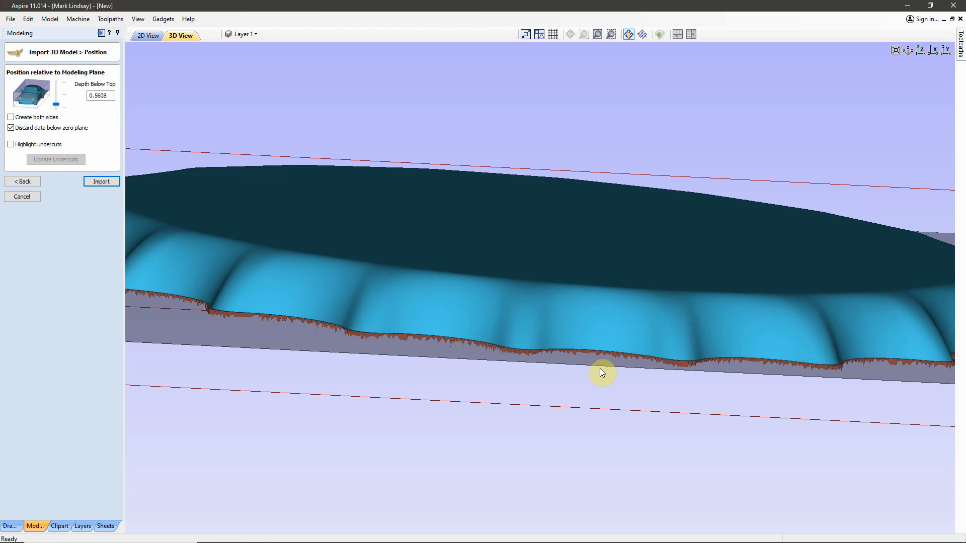
# Step: Examine the bottle cap's jagged lower edge against the modeling plane close up, from above and at an angle
pyautogui.scroll(1, 586, 361)
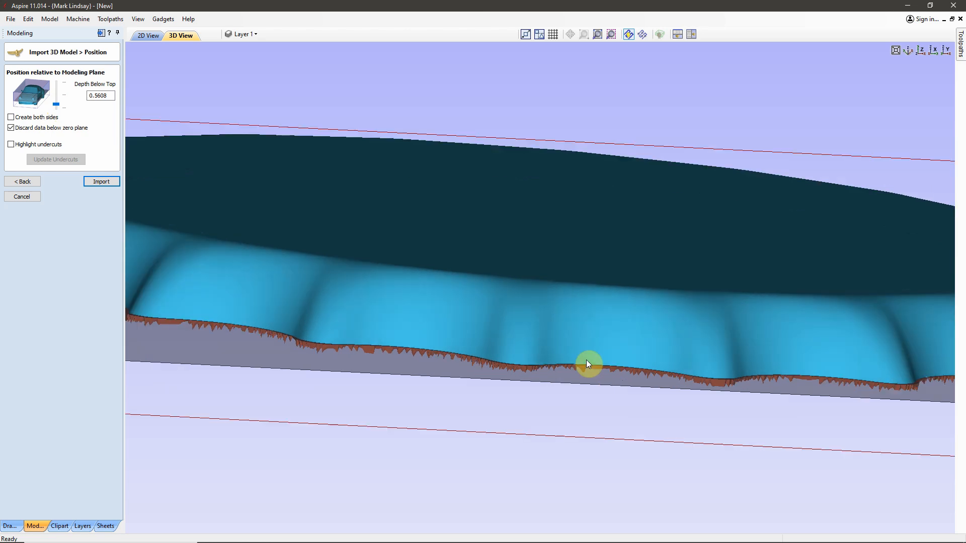
pyautogui.scroll(2, 547, 385)
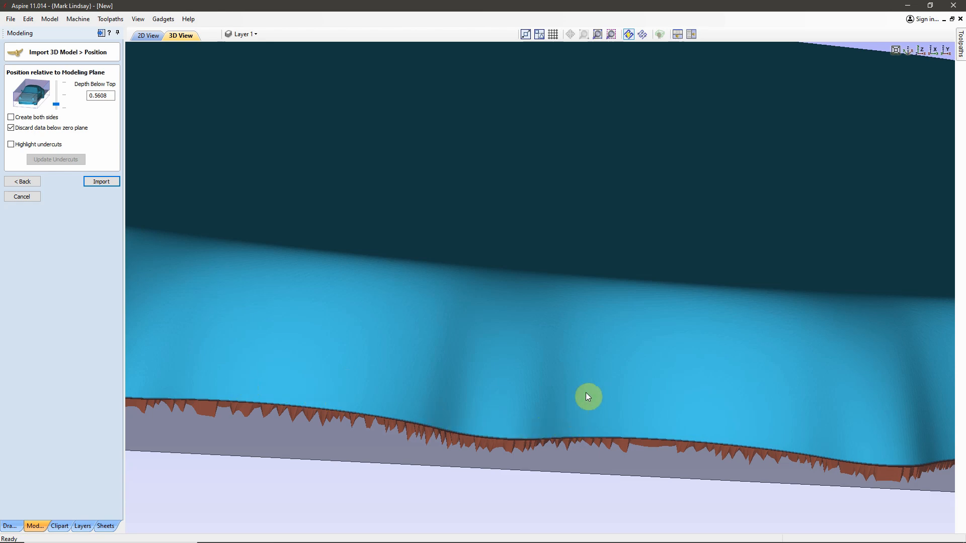
pyautogui.scroll(-5, 586, 392)
pyautogui.scroll(-4, 603, 386)
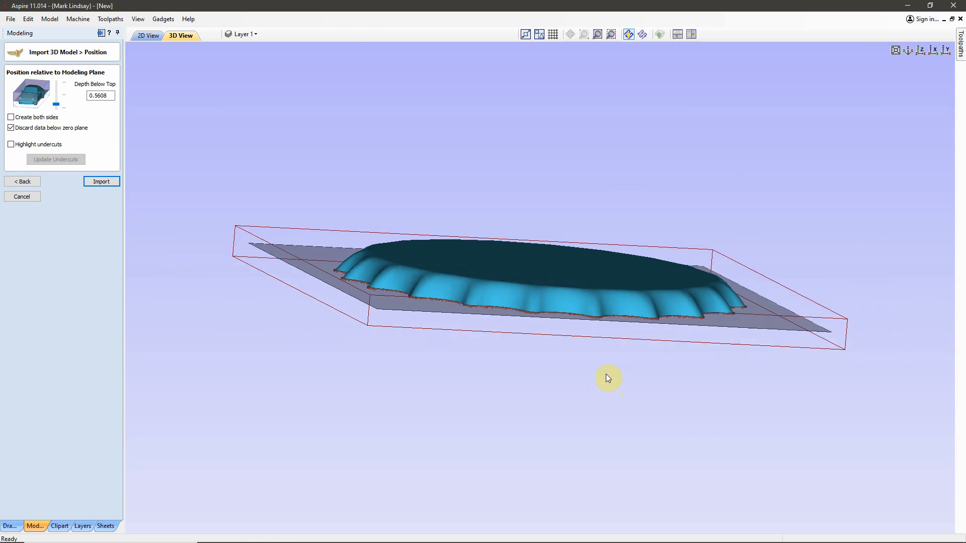
pyautogui.moveTo(604, 386); pyautogui.dragTo(578, 509)
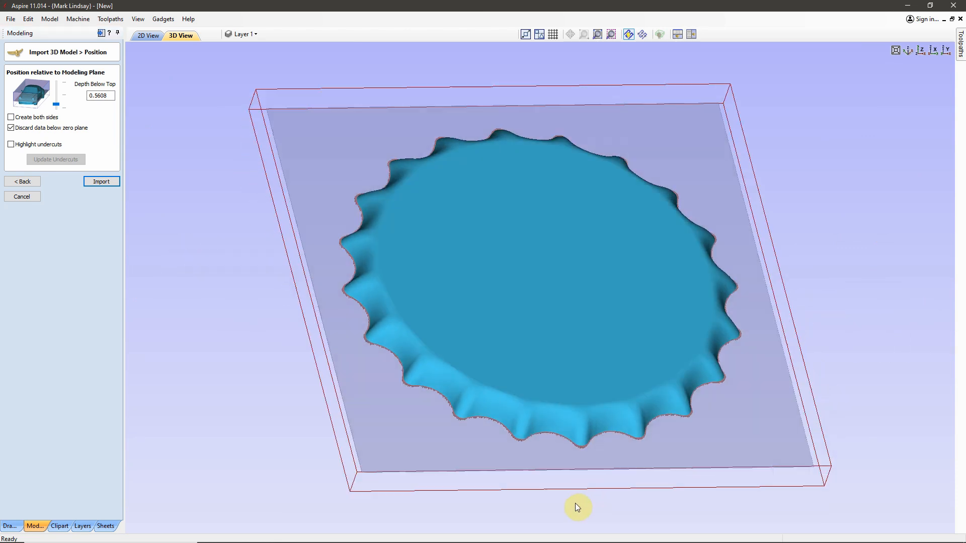
pyautogui.moveTo(852, 134); pyautogui.dragTo(789, 131)
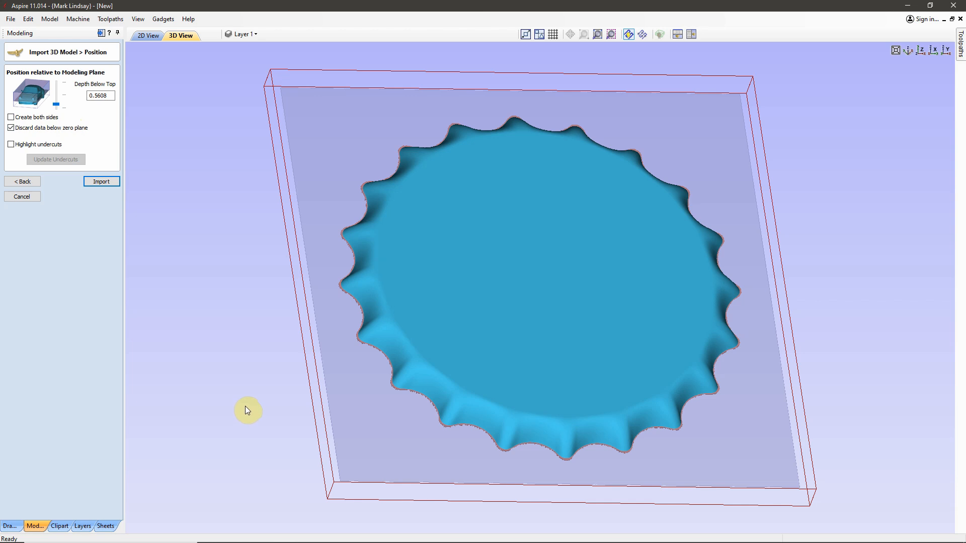
pyautogui.click(11, 126)
pyautogui.moveTo(839, 472); pyautogui.dragTo(711, 385)
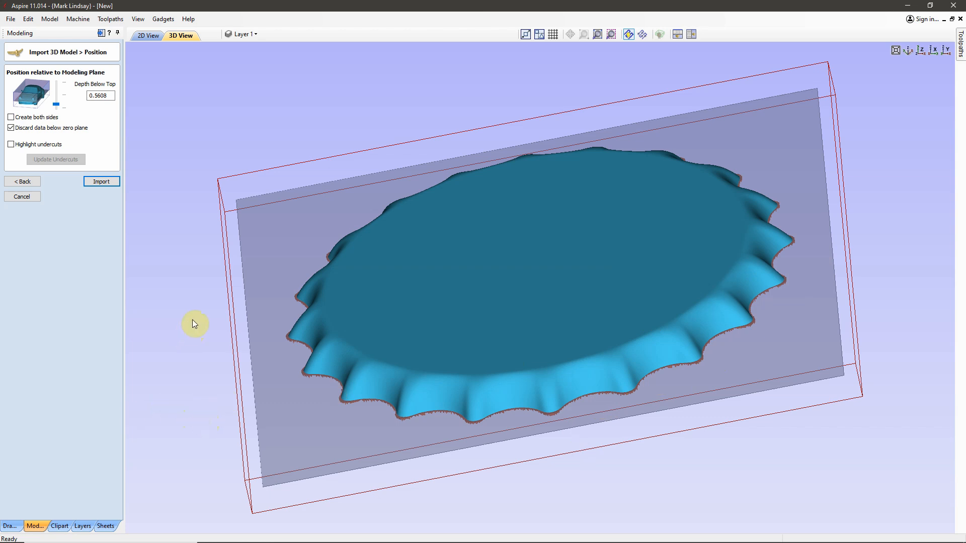
# Step: Highlight the model's undercuts and inspect the bottle cap from below, above and a low side angle
pyautogui.click(11, 144)
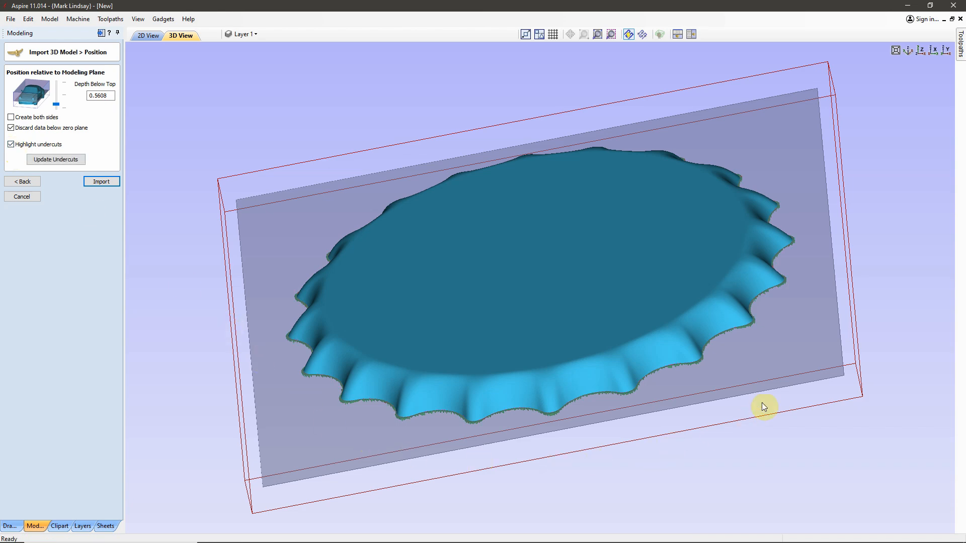
pyautogui.moveTo(857, 189); pyautogui.dragTo(635, 260)
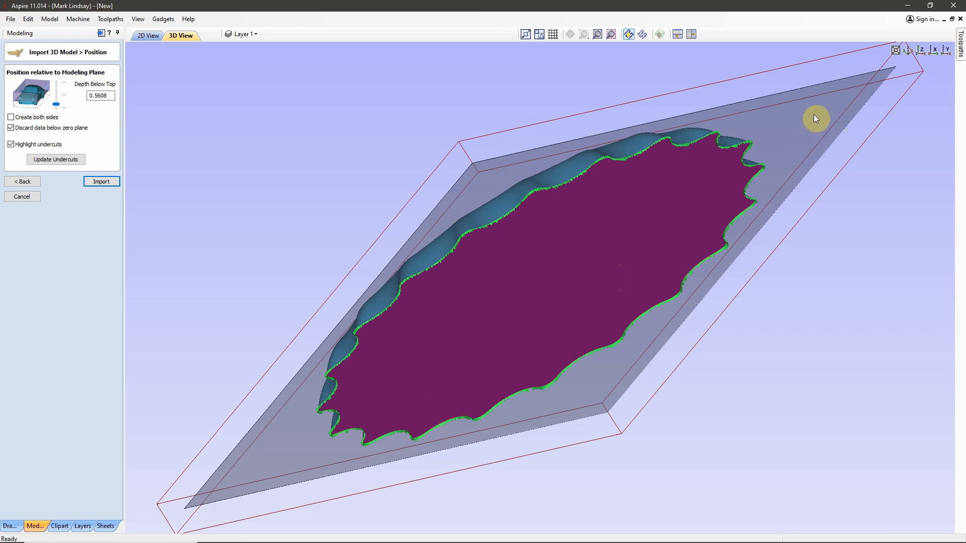
pyautogui.moveTo(451, 376); pyautogui.dragTo(813, 294)
pyautogui.scroll(-4, 759, 305)
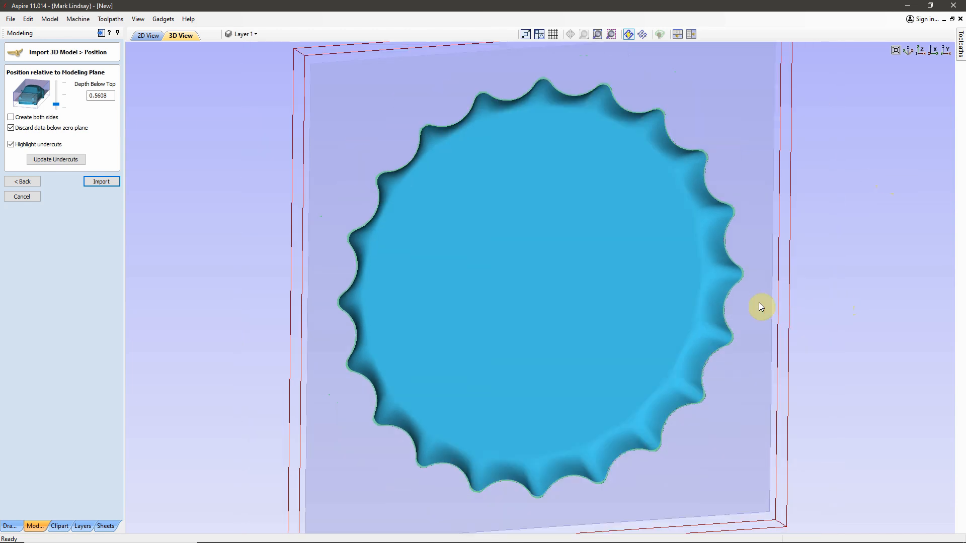
pyautogui.click(908, 56)
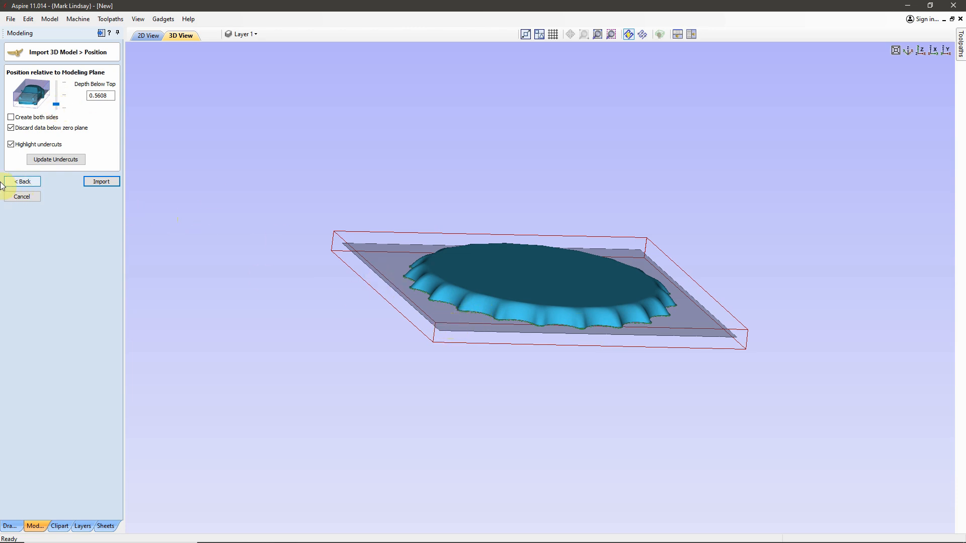
# Step: Revisit the Transform stage, return to Position, and switch undercut highlighting on and off again
pyautogui.click(18, 182)
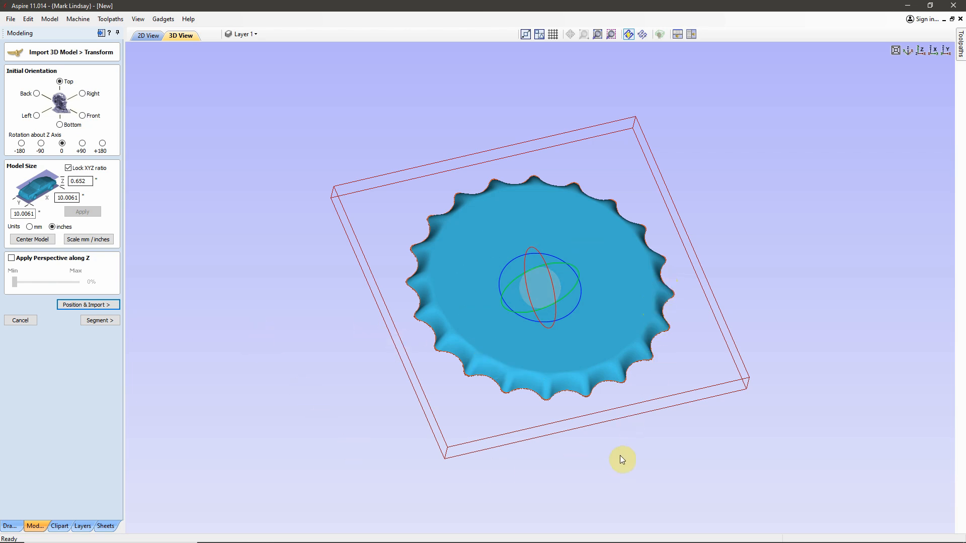
pyautogui.moveTo(618, 433); pyautogui.dragTo(603, 408)
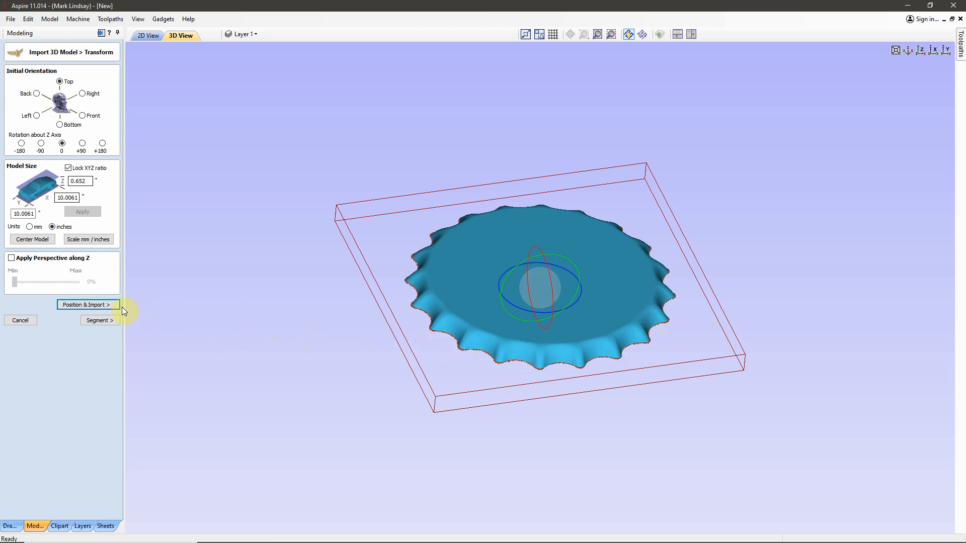
pyautogui.click(106, 305)
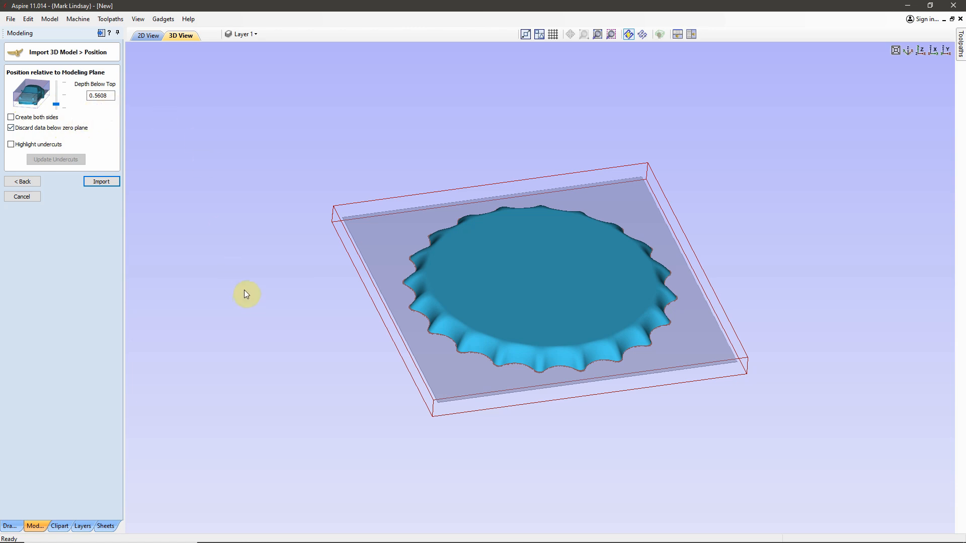
pyautogui.click(10, 145)
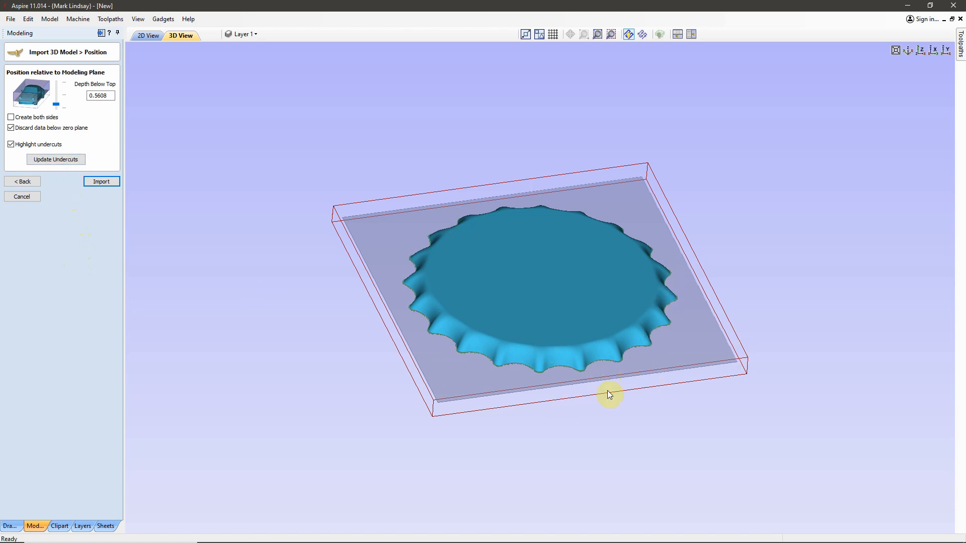
pyautogui.click(11, 145)
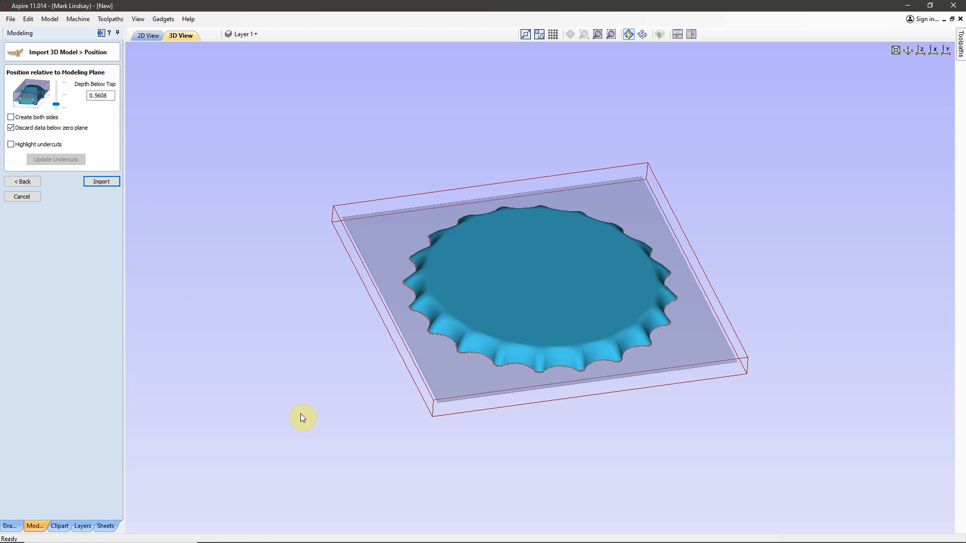
# Step: Import the bottle cap as a component at the chosen depth and view the result from several angles
pyautogui.click(98, 182)
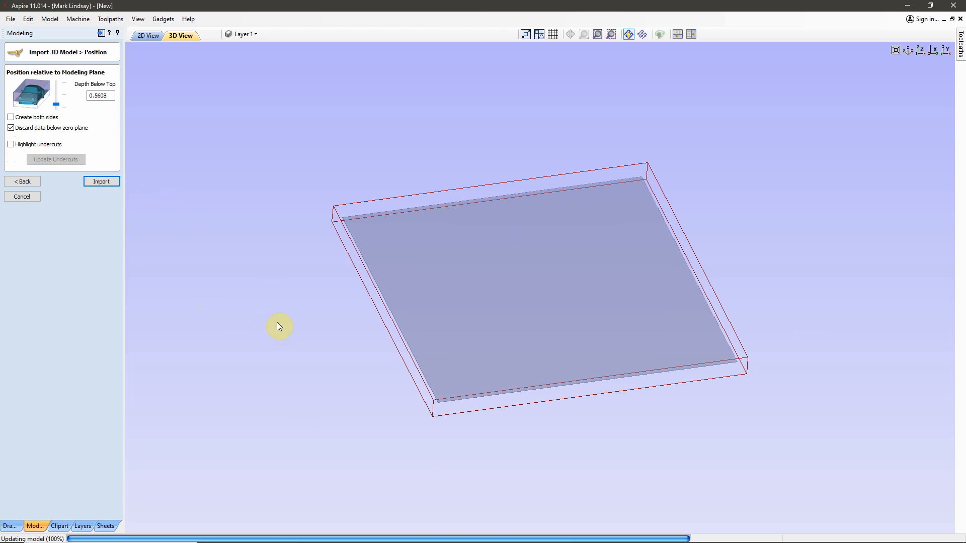
pyautogui.moveTo(681, 501); pyautogui.dragTo(584, 412)
pyautogui.scroll(2, 622, 383)
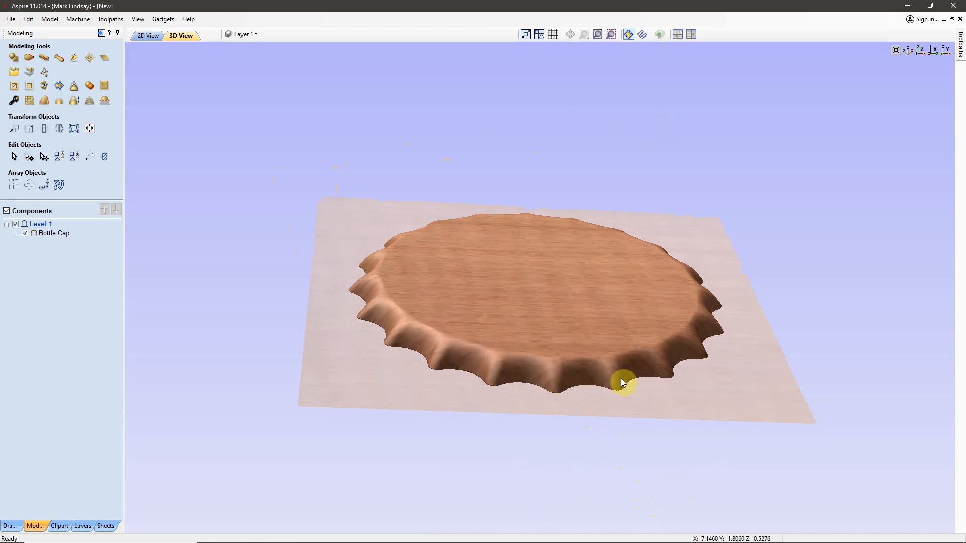
pyautogui.scroll(1, 634, 390)
pyautogui.moveTo(695, 450); pyautogui.dragTo(690, 388)
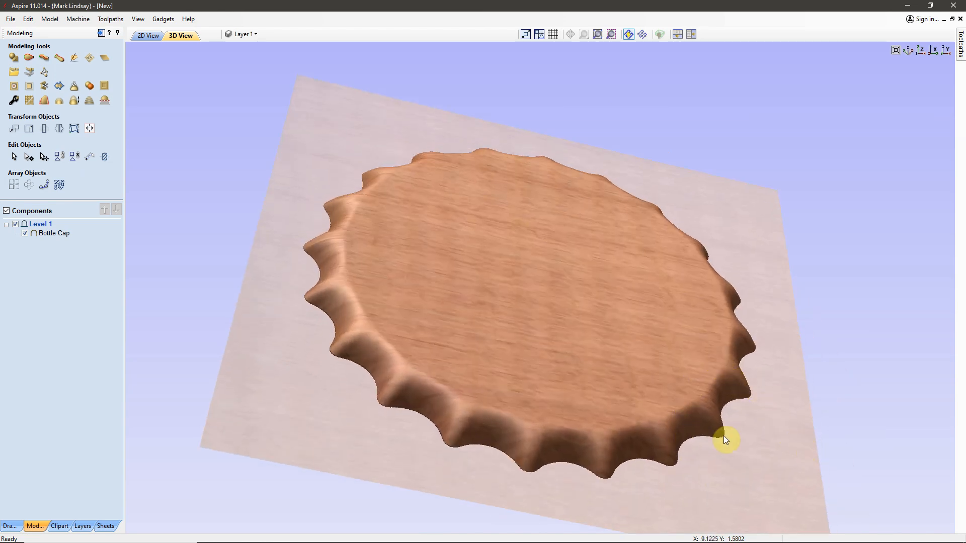
pyautogui.moveTo(472, 316); pyautogui.dragTo(371, 363)
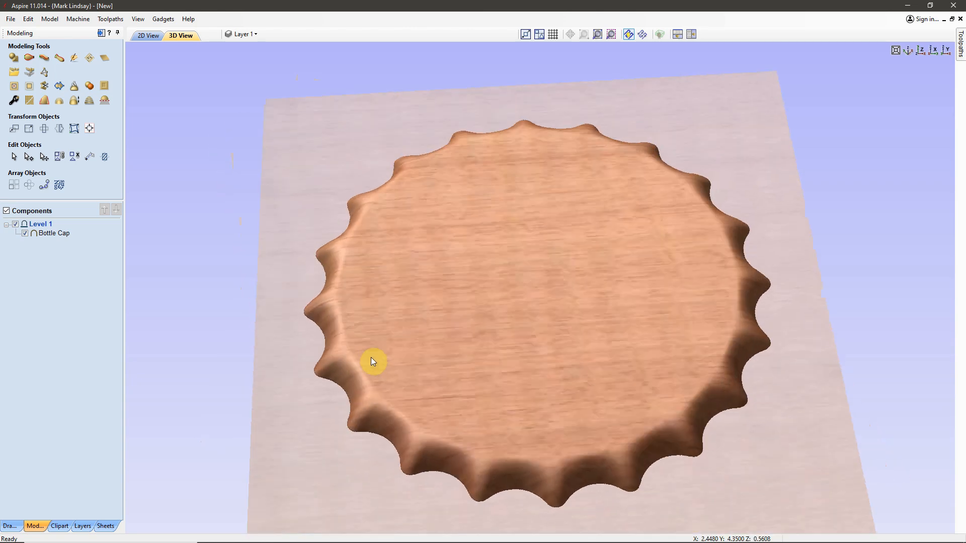
# Step: Set the Bottle Cap component's shape height to 0.625 inches in its Component Properties and close them
pyautogui.click(54, 234)
pyautogui.click(14, 103)
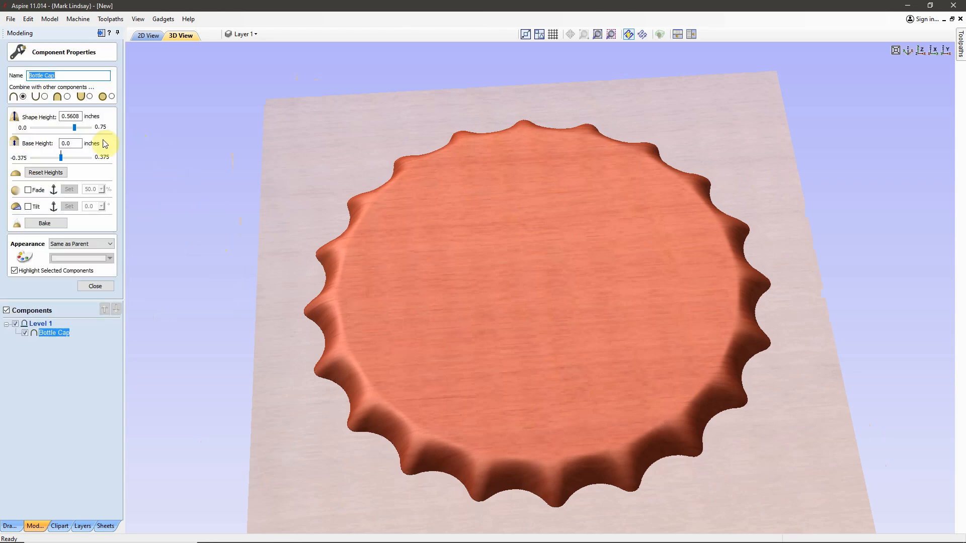
pyautogui.click(75, 116)
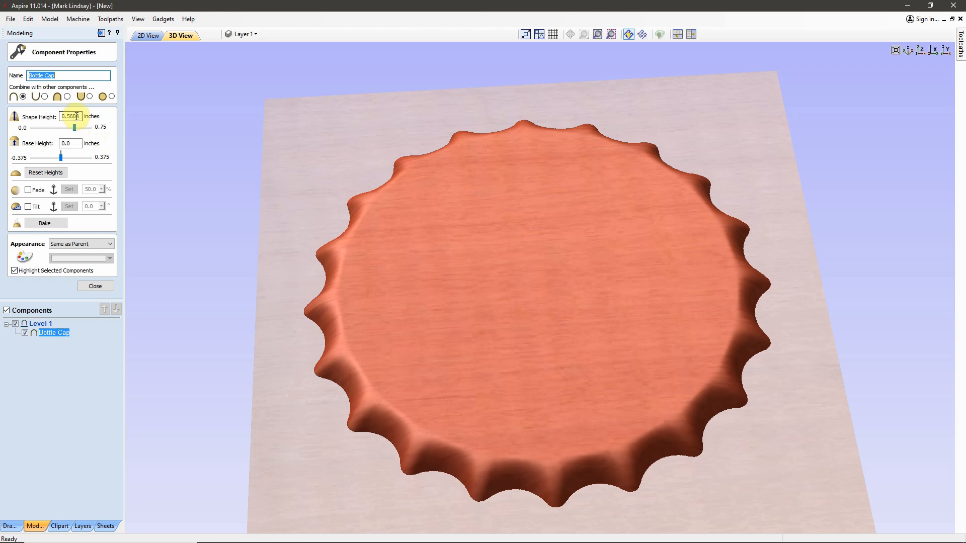
pyautogui.doubleClick(70, 116)
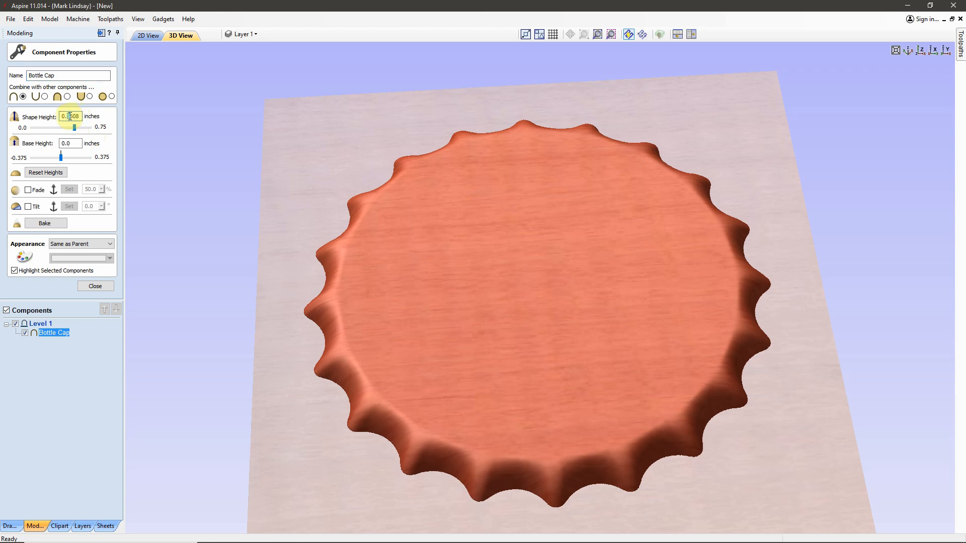
pyautogui.moveTo(81, 116); pyautogui.dragTo(58, 117)
pyautogui.write('5')
pyautogui.press('Return')
pyautogui.moveTo(718, 511); pyautogui.dragTo(735, 447)
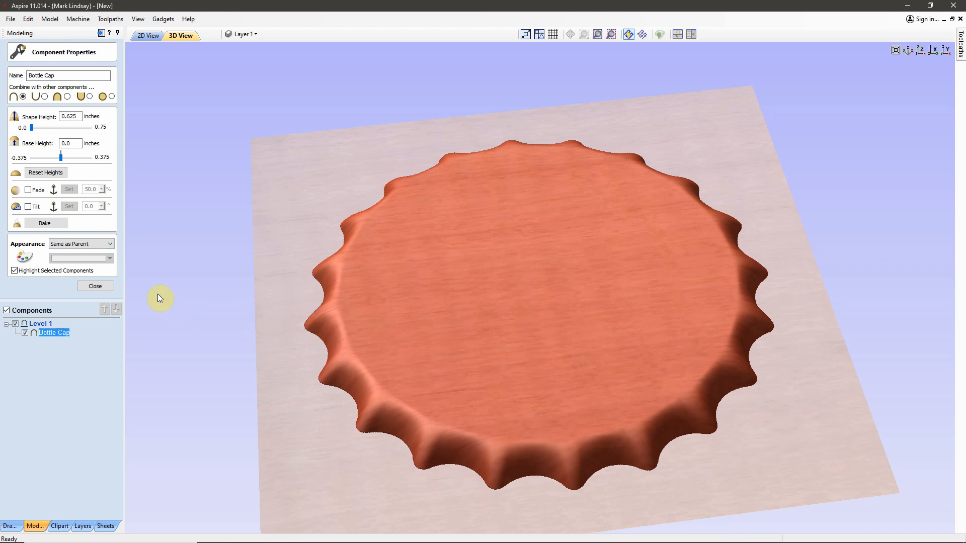
pyautogui.click(94, 287)
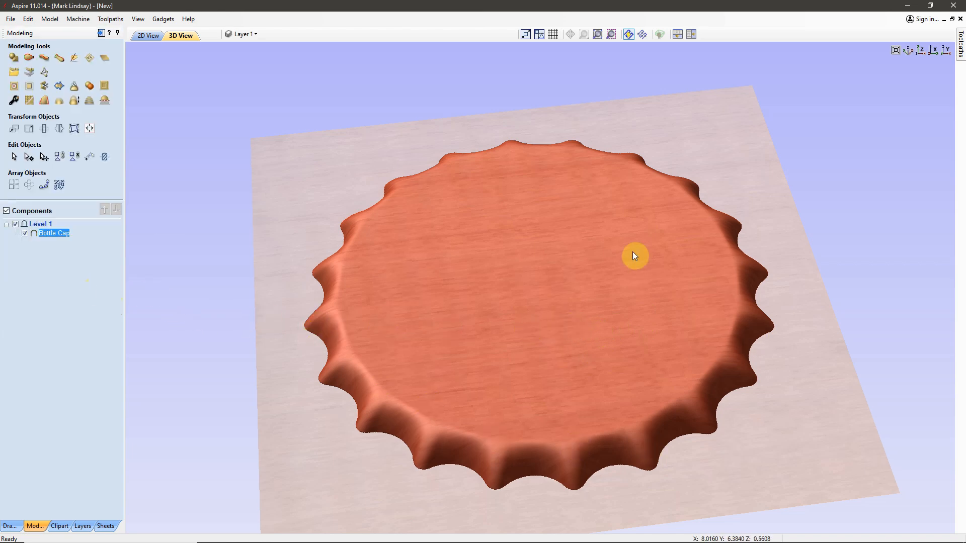
# Step: Inspect the Bottle Cap component from above and from the side, and check its combine mode and base height
pyautogui.moveTo(545, 244); pyautogui.dragTo(793, 207)
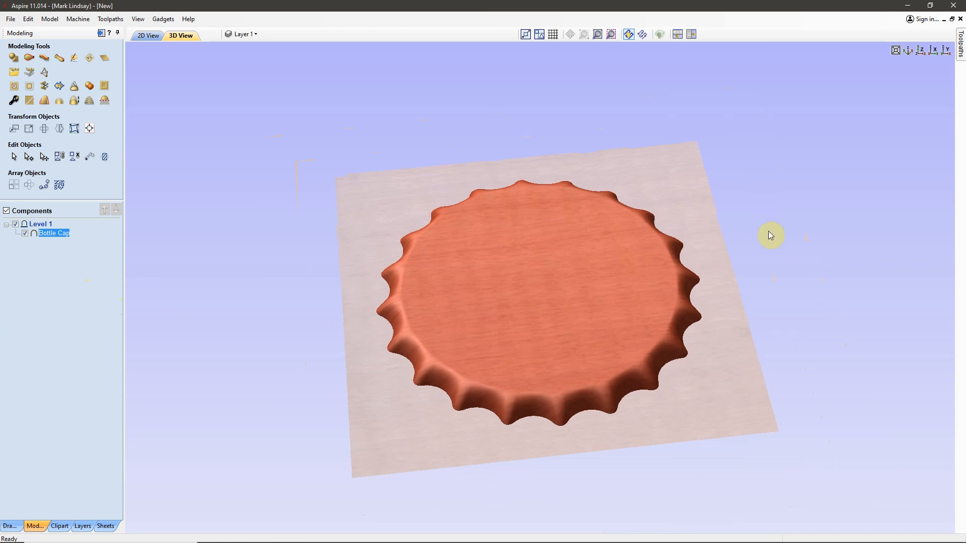
pyautogui.moveTo(497, 357); pyautogui.dragTo(651, 304)
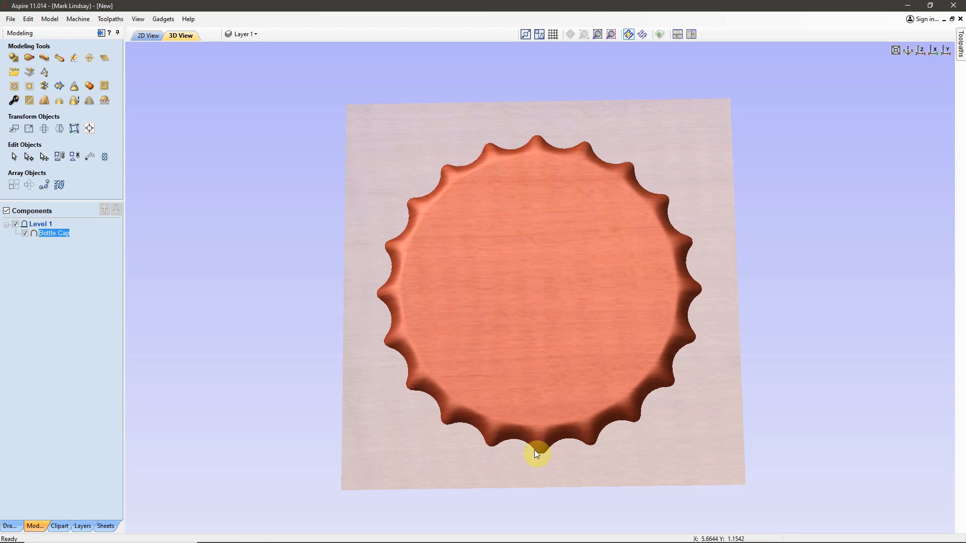
pyautogui.moveTo(530, 415); pyautogui.dragTo(724, 272)
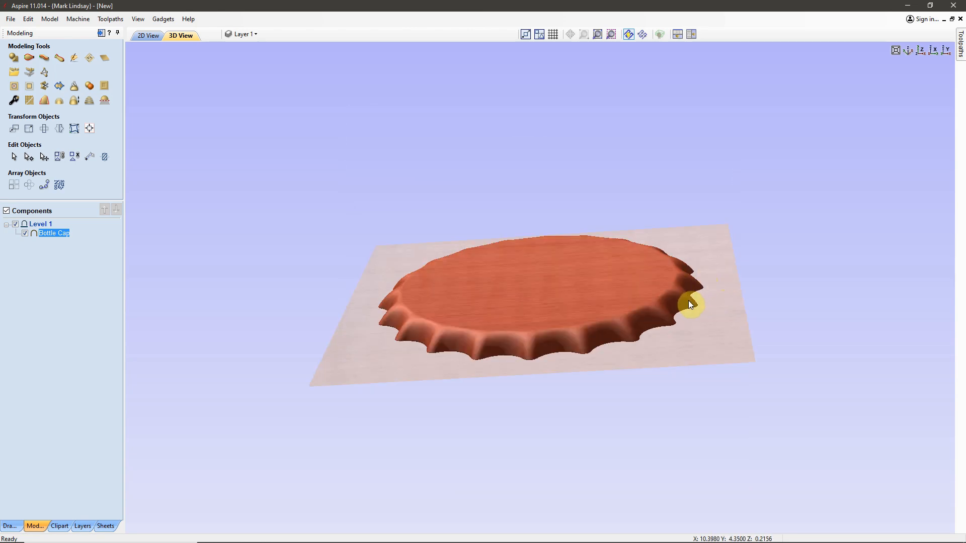
pyautogui.moveTo(511, 286); pyautogui.dragTo(602, 279)
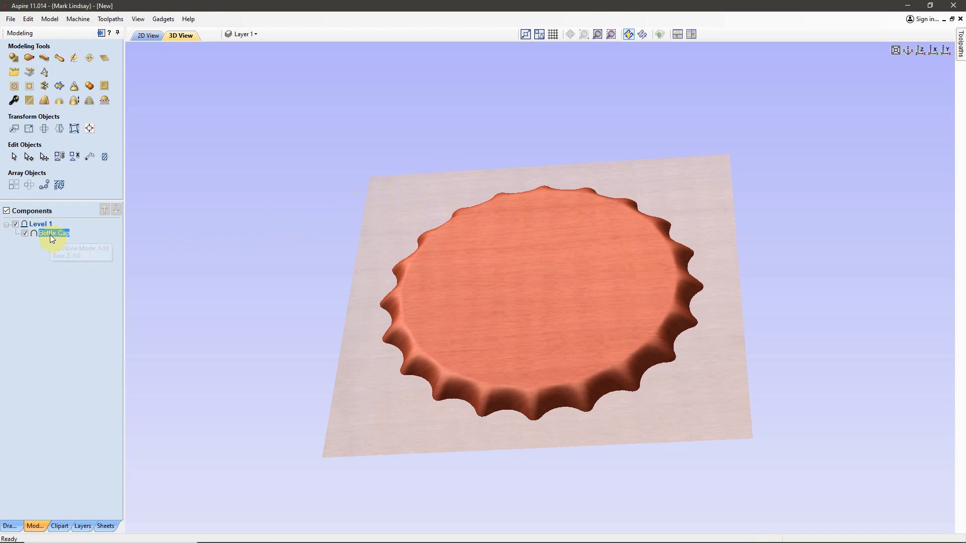
pyautogui.moveTo(52, 238)
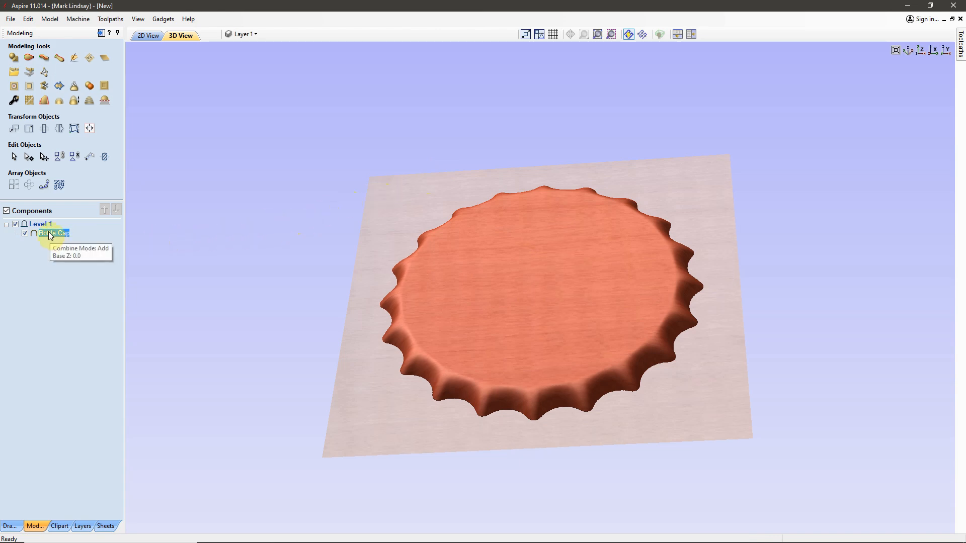
# Step: Reopen the Bottle Cap component's import settings for review, revisit the Transform and Position stages, and cancel without reimporting
pyautogui.rightClick(50, 235)
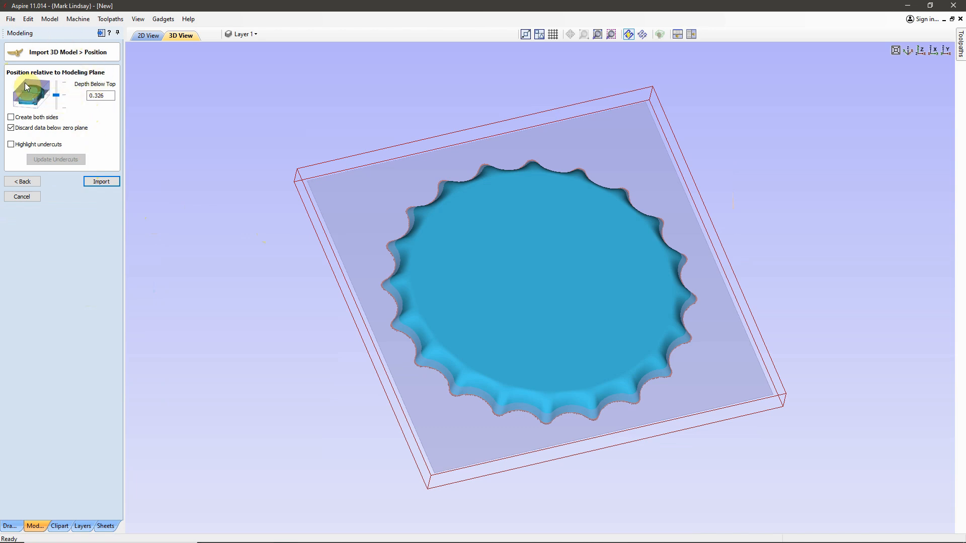
pyautogui.click(28, 182)
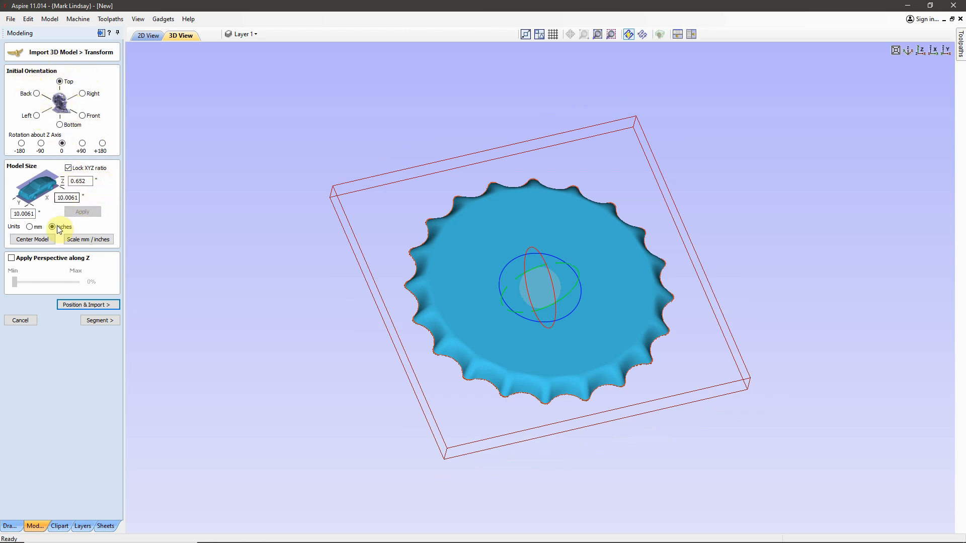
pyautogui.click(88, 305)
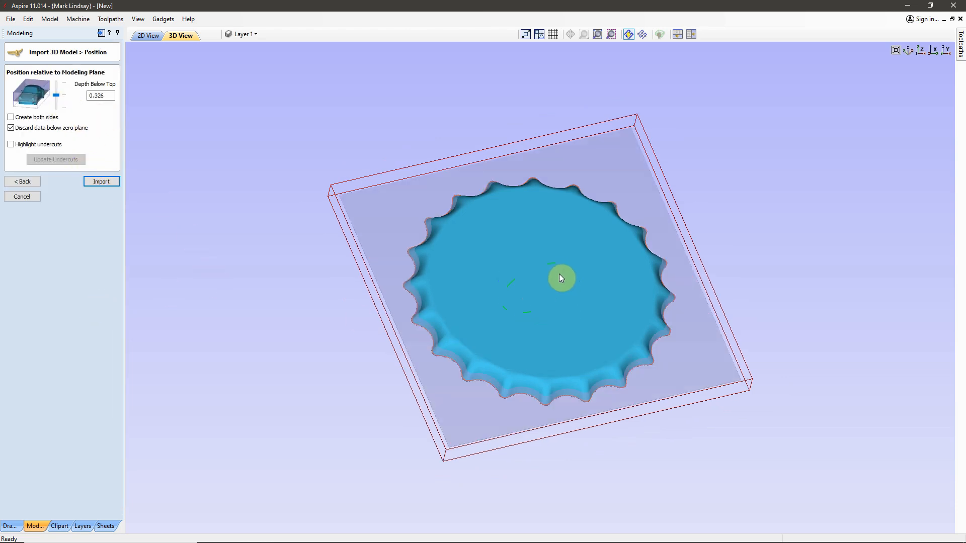
pyautogui.click(28, 198)
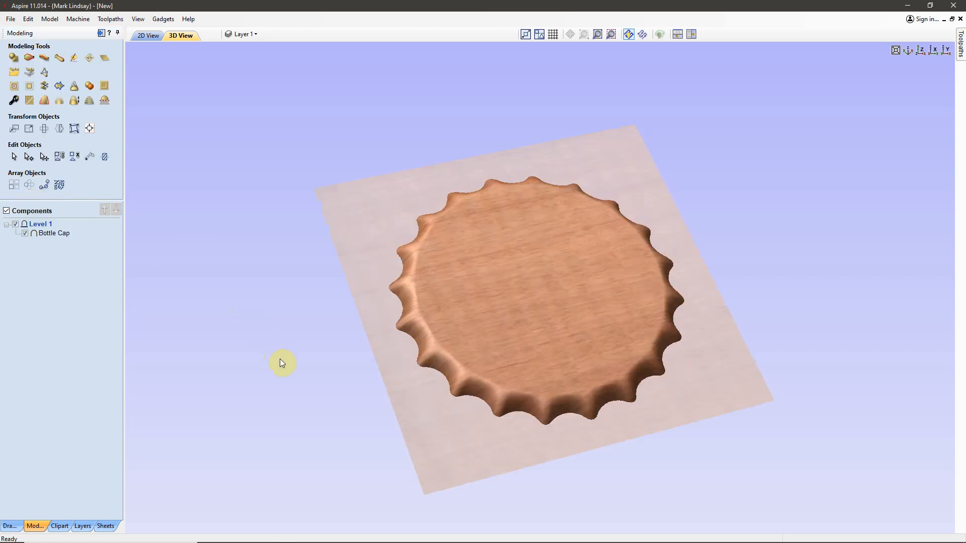
# Step: Inspect the Bottle Cap component in 3D and 2D, select it in the 2D view, and return to the 3D view
pyautogui.moveTo(589, 470); pyautogui.dragTo(531, 349)
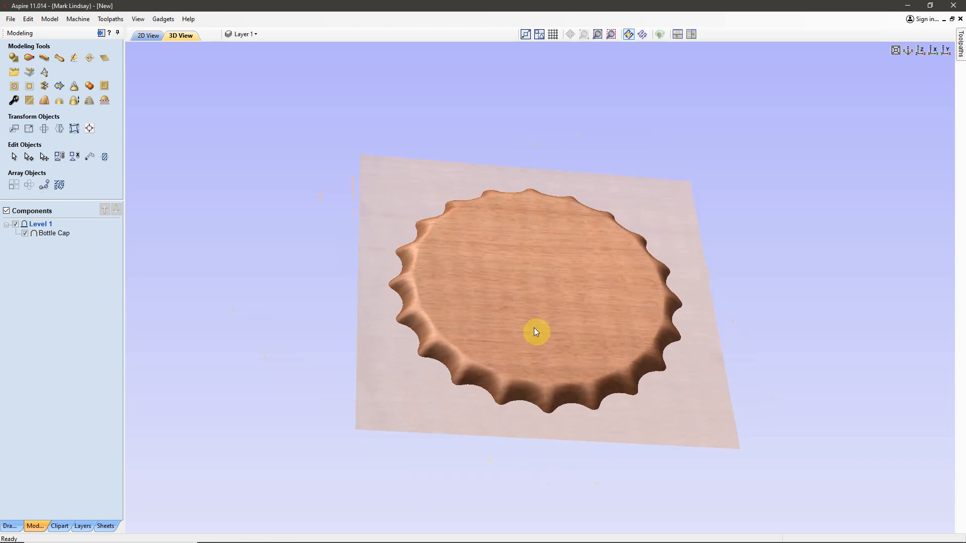
pyautogui.moveTo(540, 274); pyautogui.dragTo(460, 263)
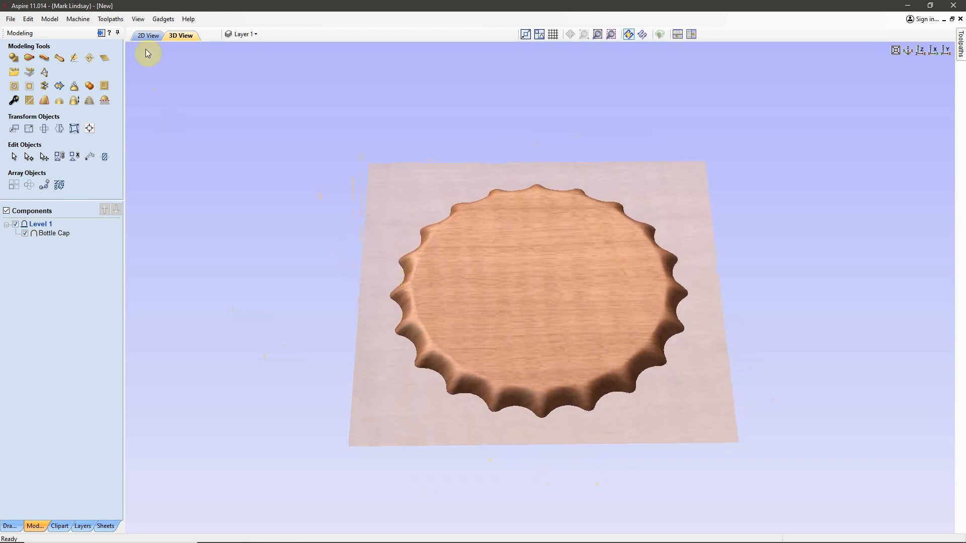
pyautogui.click(147, 35)
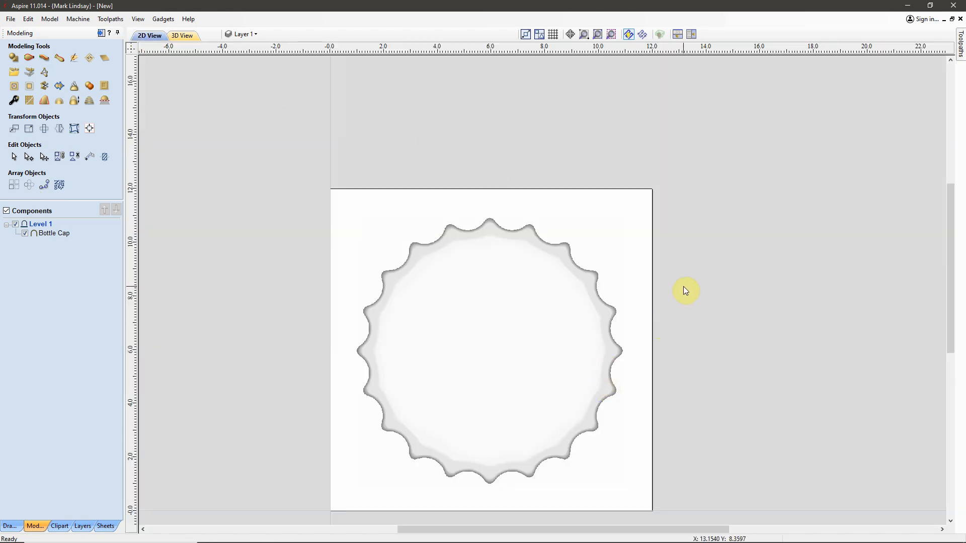
pyautogui.scroll(-1, 683, 286)
pyautogui.scroll(3, 546, 497)
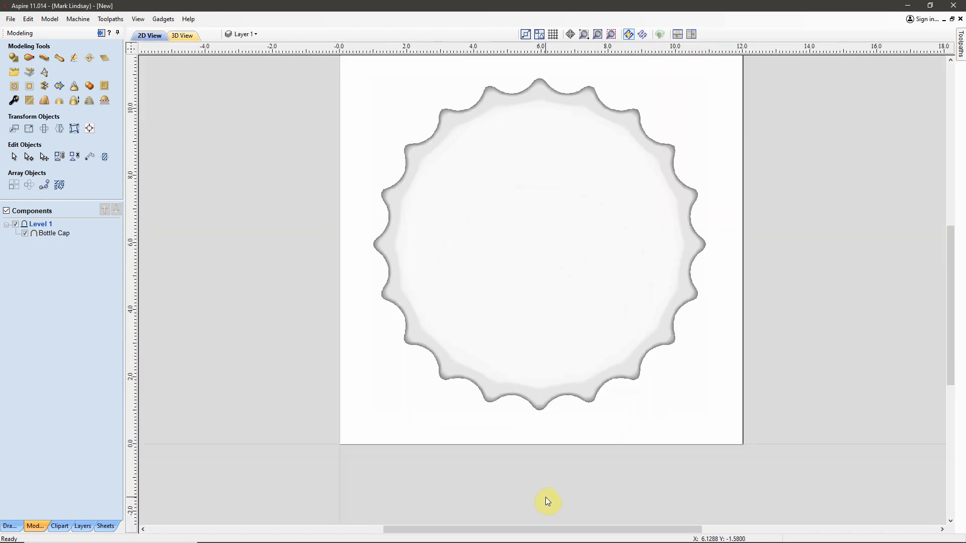
pyautogui.click(526, 303)
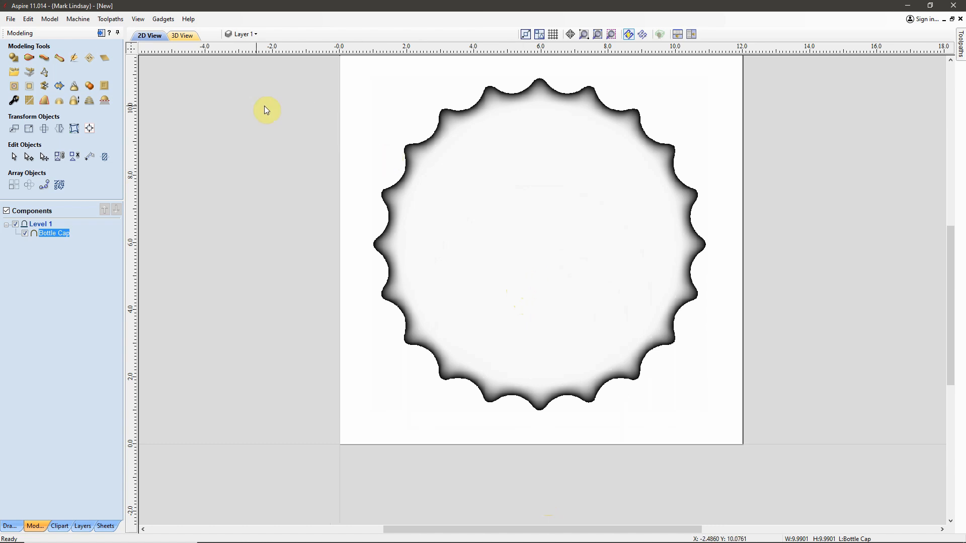
pyautogui.click(182, 37)
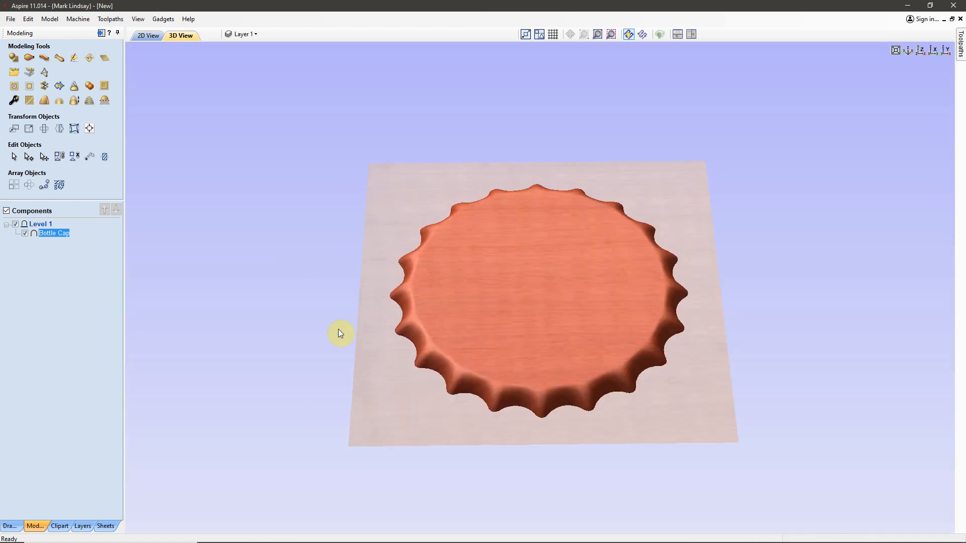